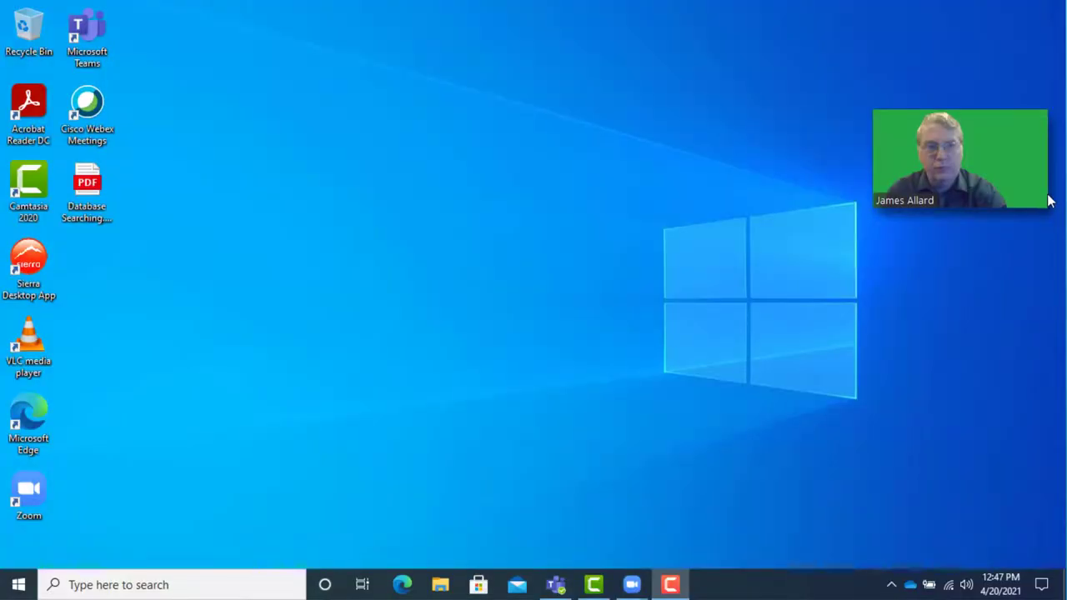
# Step: Bring up the meeting window and set the virtual background to the built-in Golden Gate Bridge image
pyautogui.click(1027, 188)
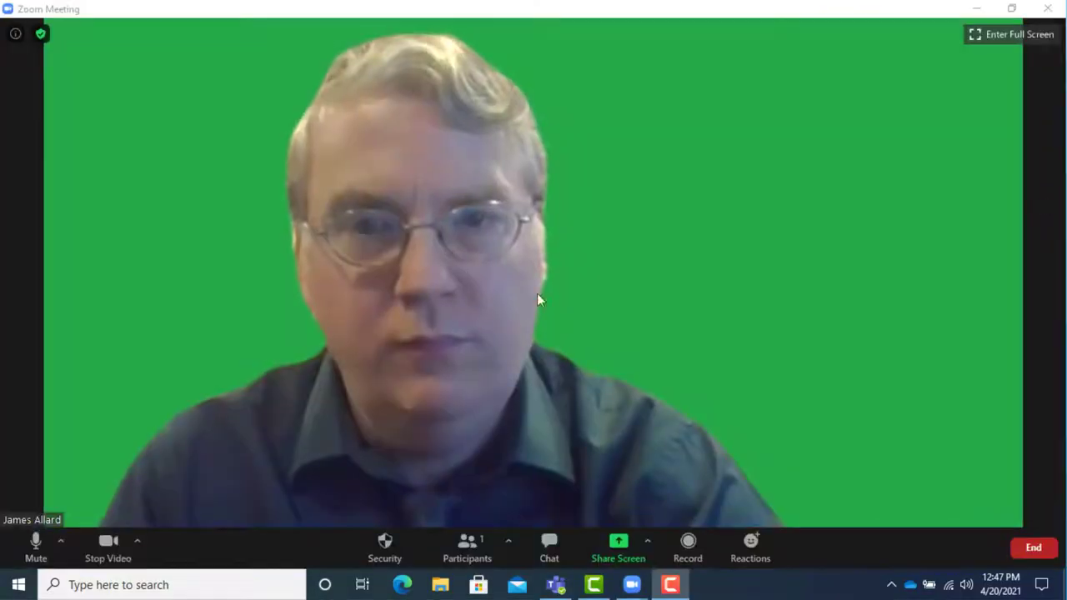
pyautogui.click(136, 542)
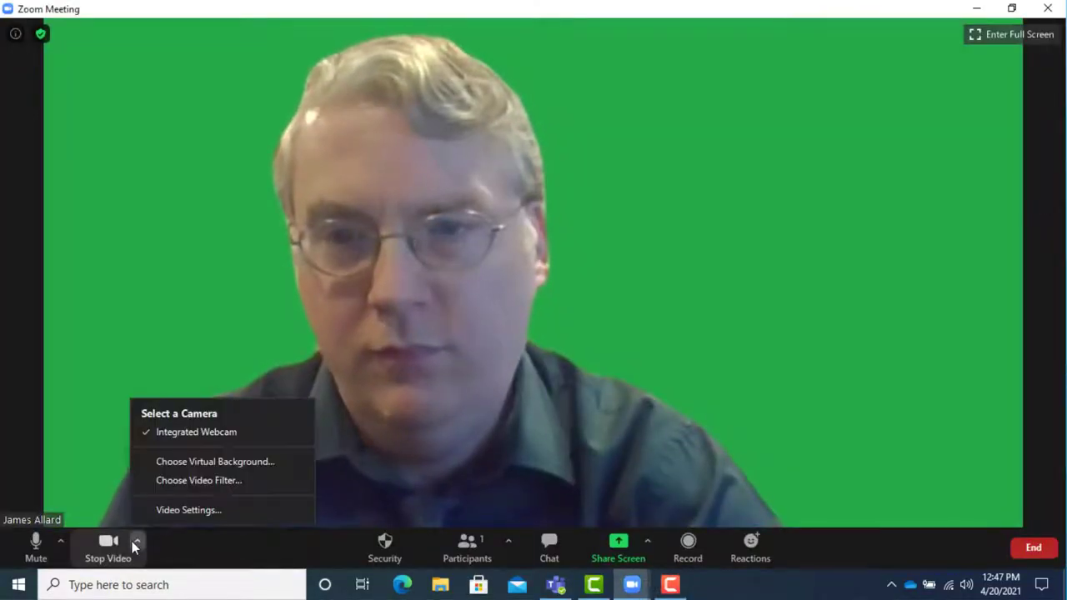
pyautogui.click(204, 462)
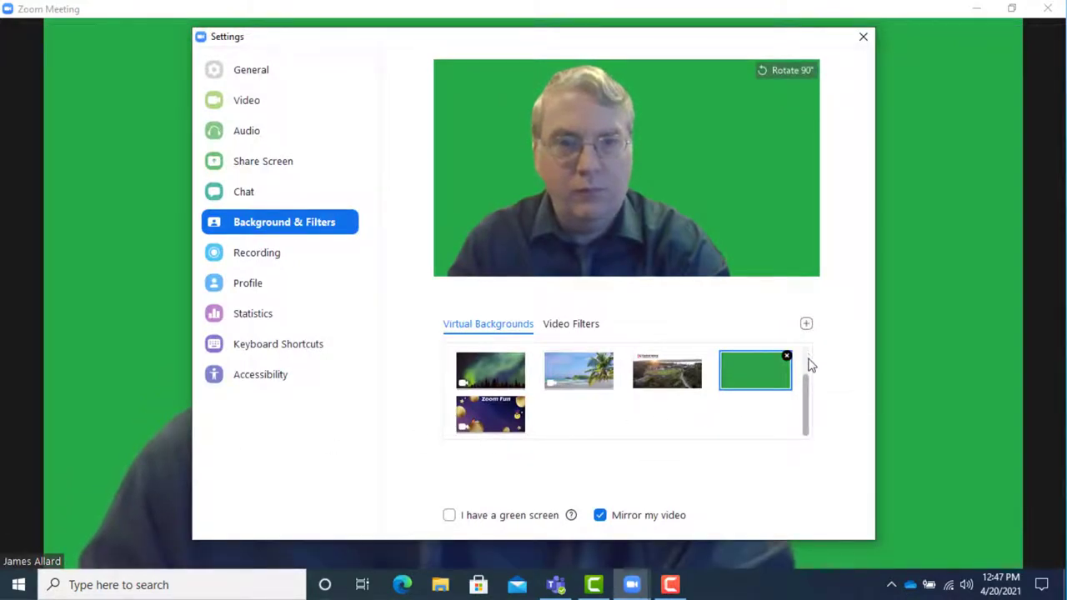
pyautogui.scroll(2, 811, 364)
pyautogui.click(568, 368)
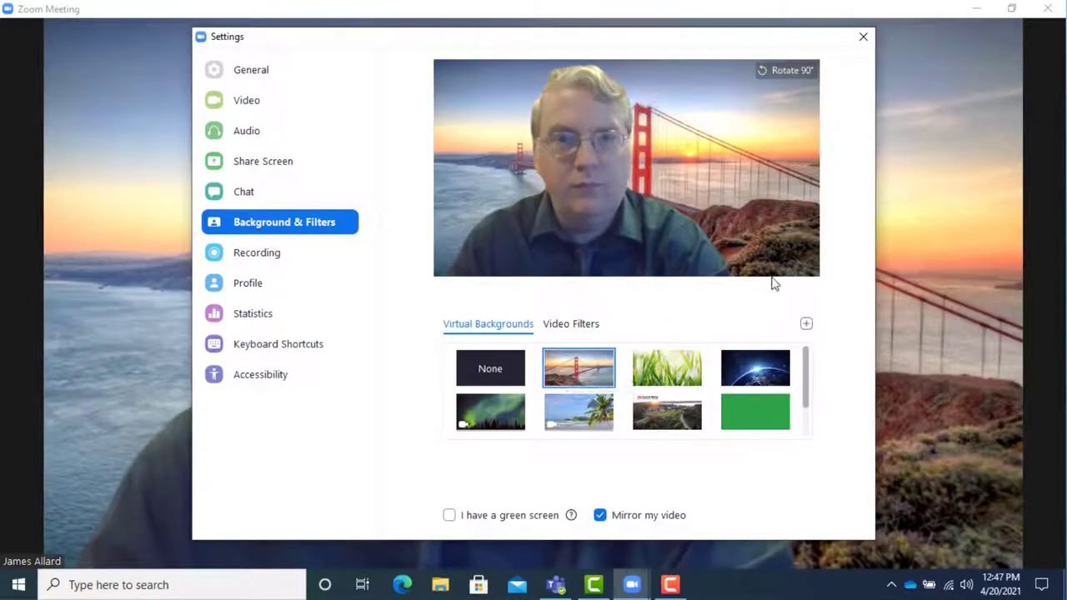
pyautogui.click(863, 37)
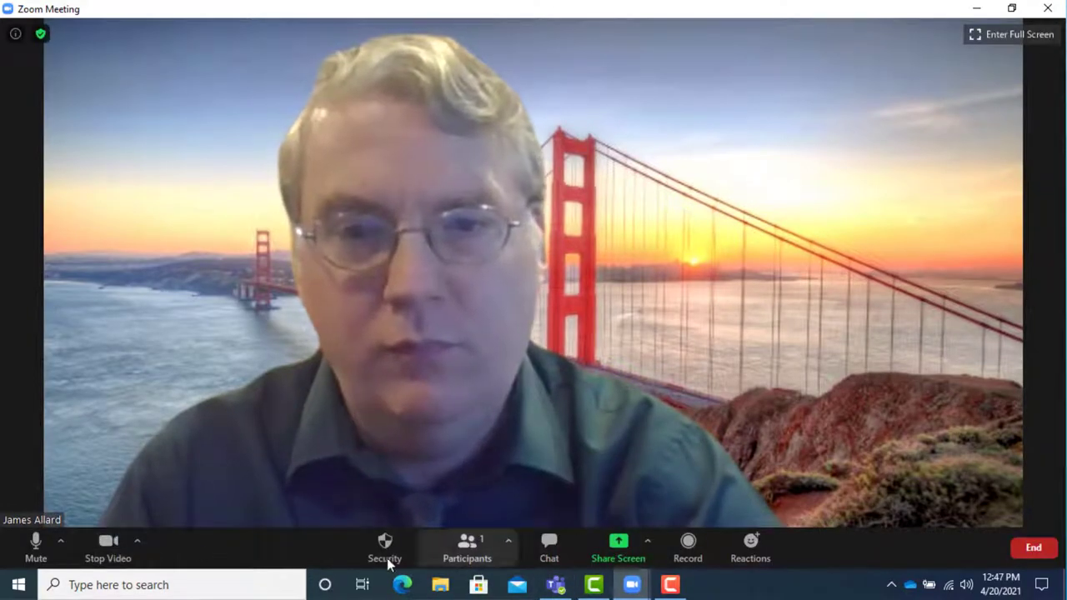
# Step: Add the DC_BG_HallOfJustice01 image from the DC during Covid-19 folder as the virtual background and close the settings
pyautogui.click(137, 541)
pyautogui.click(221, 465)
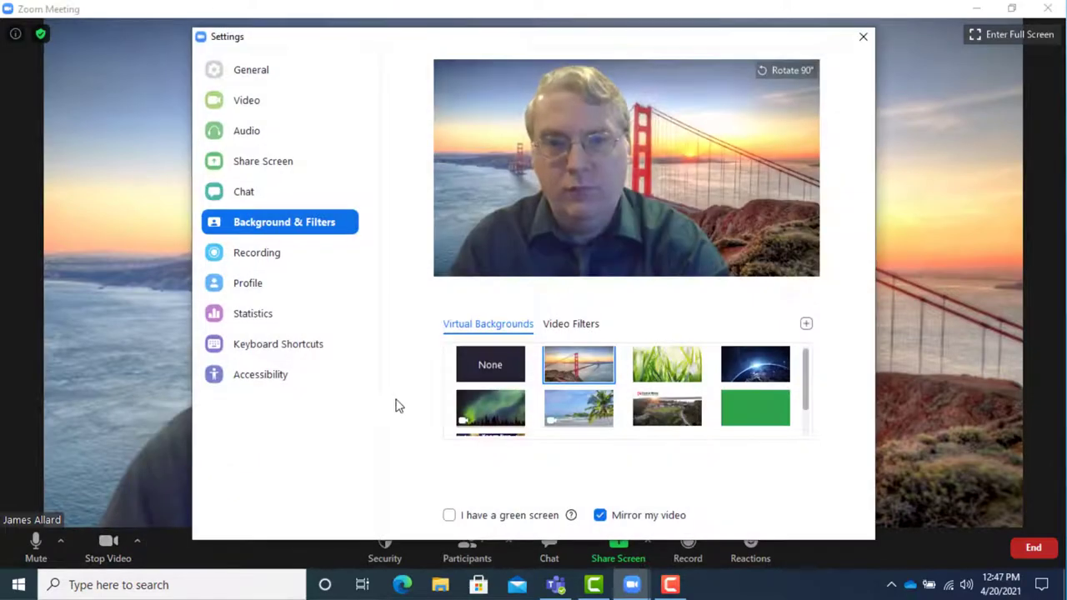
pyautogui.click(806, 325)
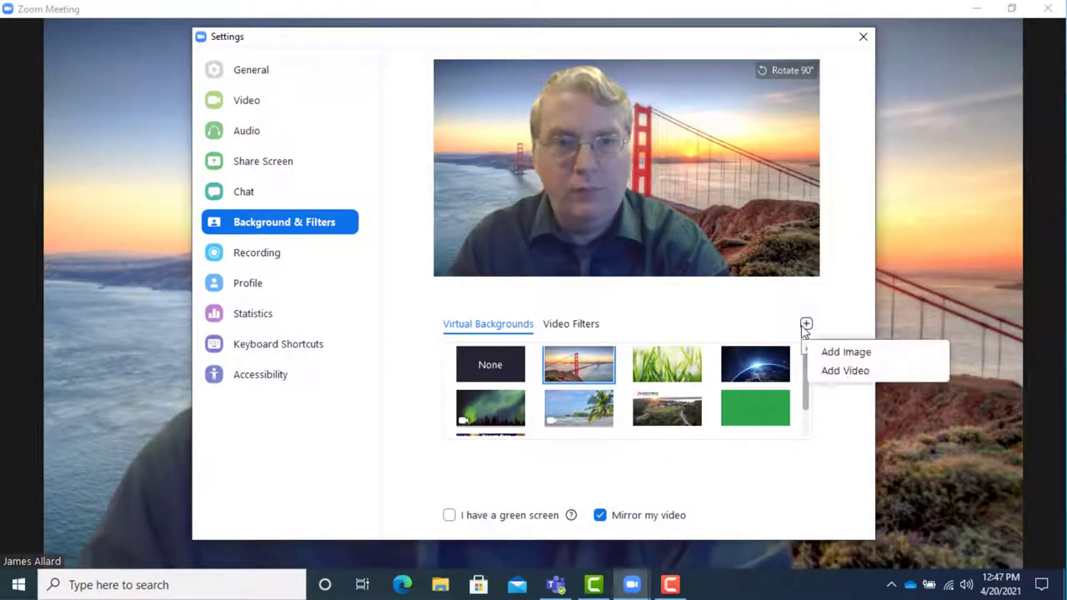
pyautogui.click(846, 352)
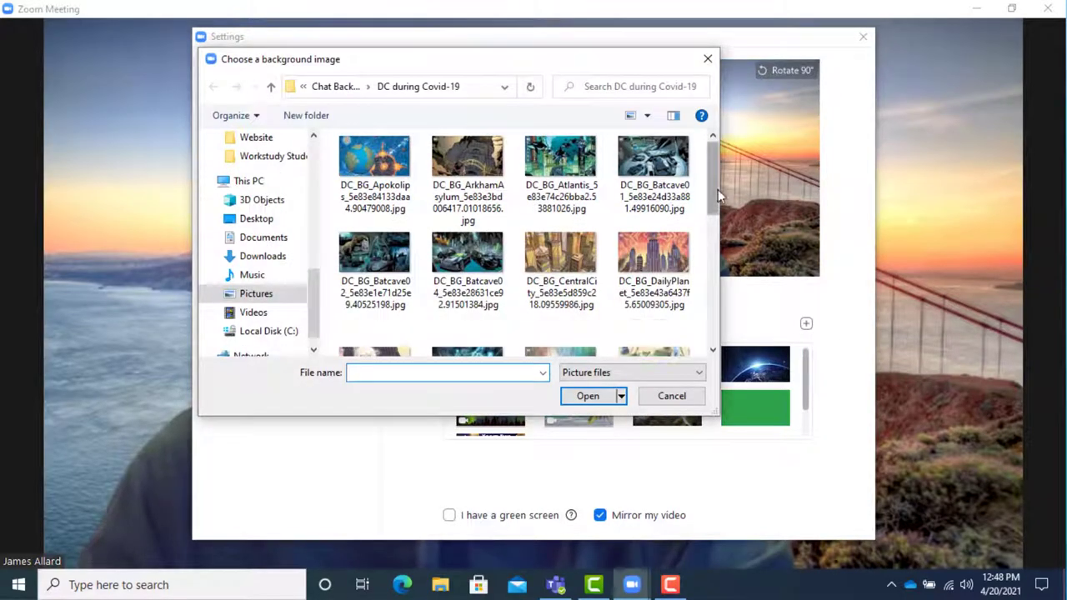
pyautogui.moveTo(718, 190); pyautogui.dragTo(722, 323)
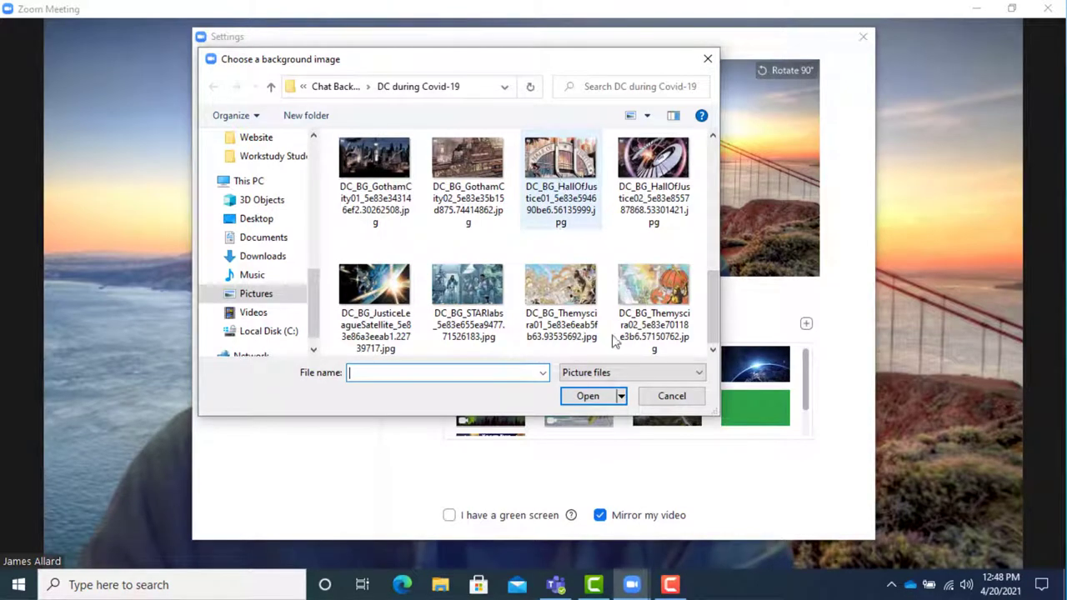
pyautogui.click(560, 167)
pyautogui.click(588, 396)
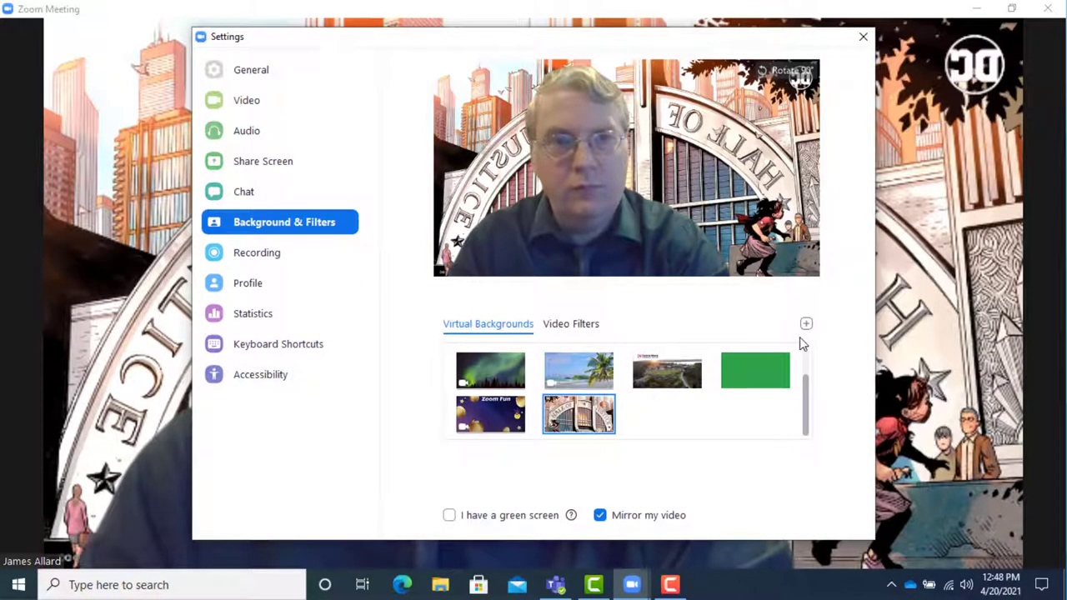
pyautogui.click(862, 39)
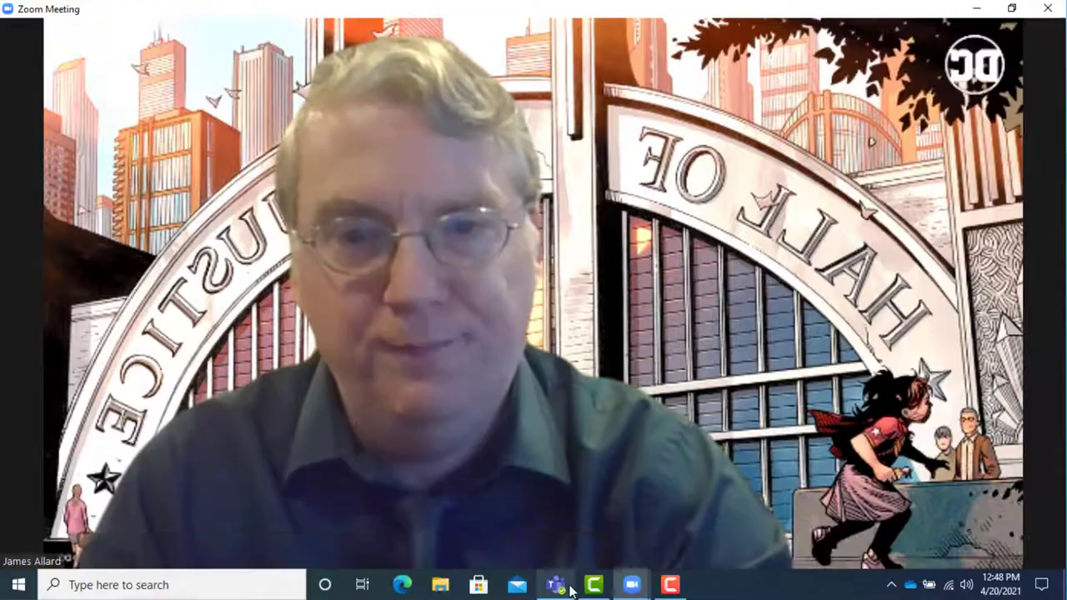
# Step: Minimize the meeting, switch to Microsoft Edge and go to Canva.com
pyautogui.moveTo(612, 590)
pyautogui.click(976, 8)
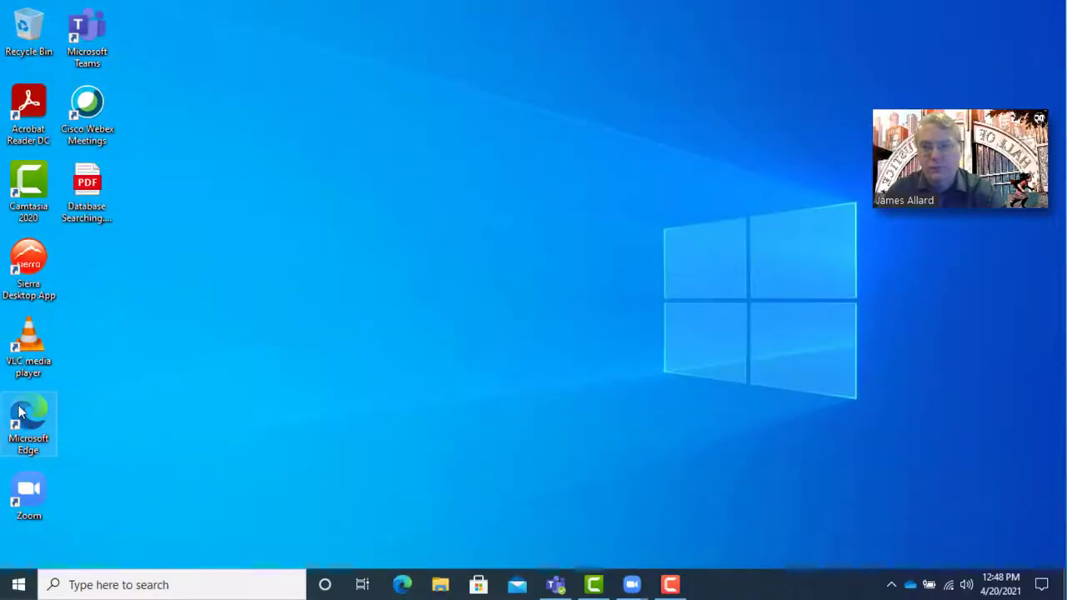
pyautogui.doubleClick(22, 412)
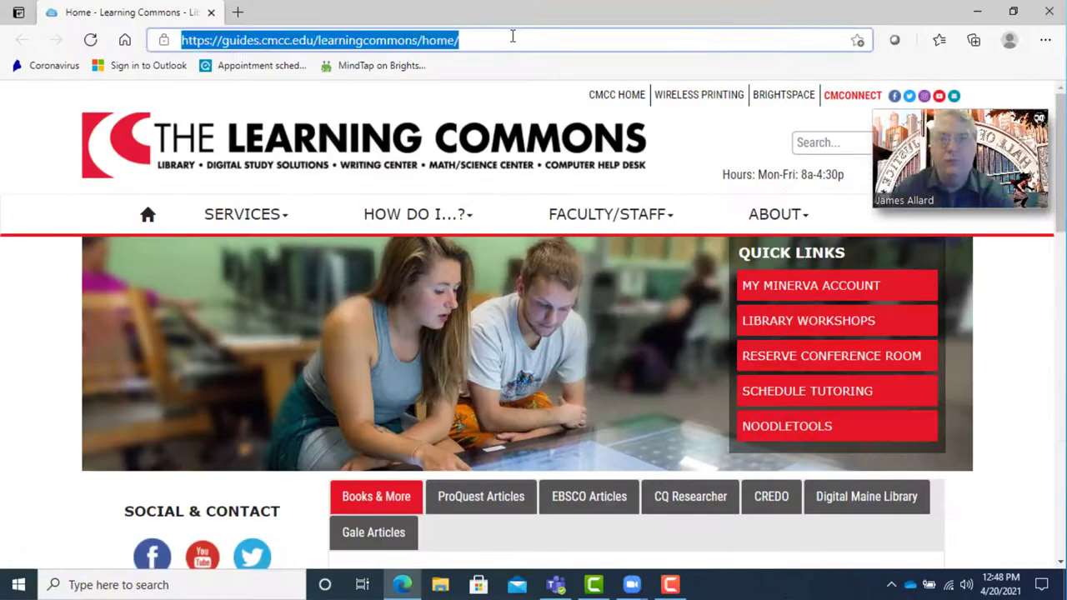
pyautogui.write('Canva.com')
pyautogui.press('Return')
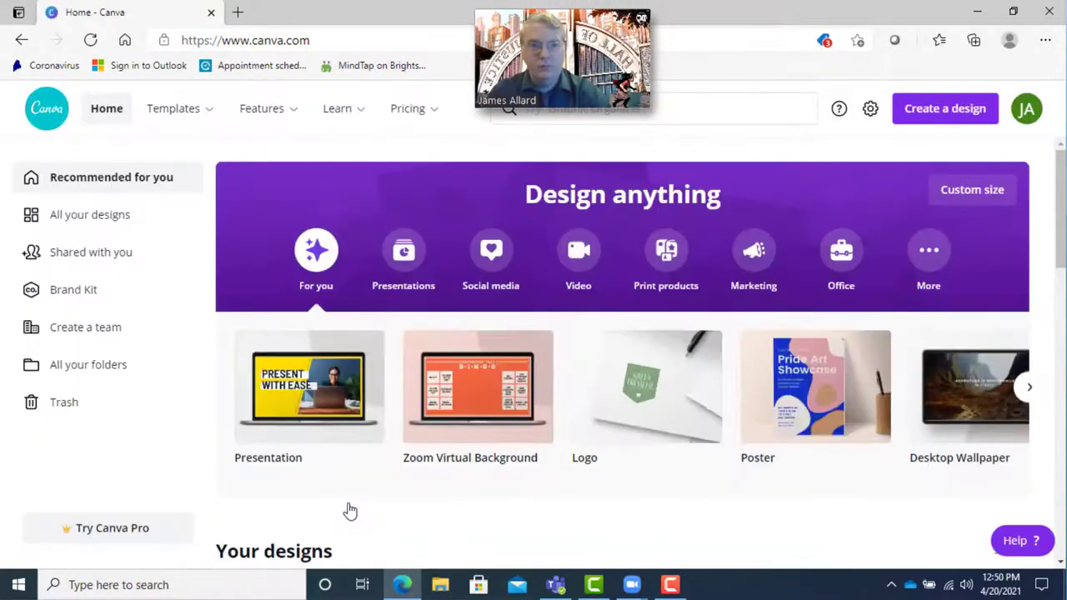
# Step: Browse the additional design types and create a new Zoom Virtual Background design
pyautogui.click(925, 282)
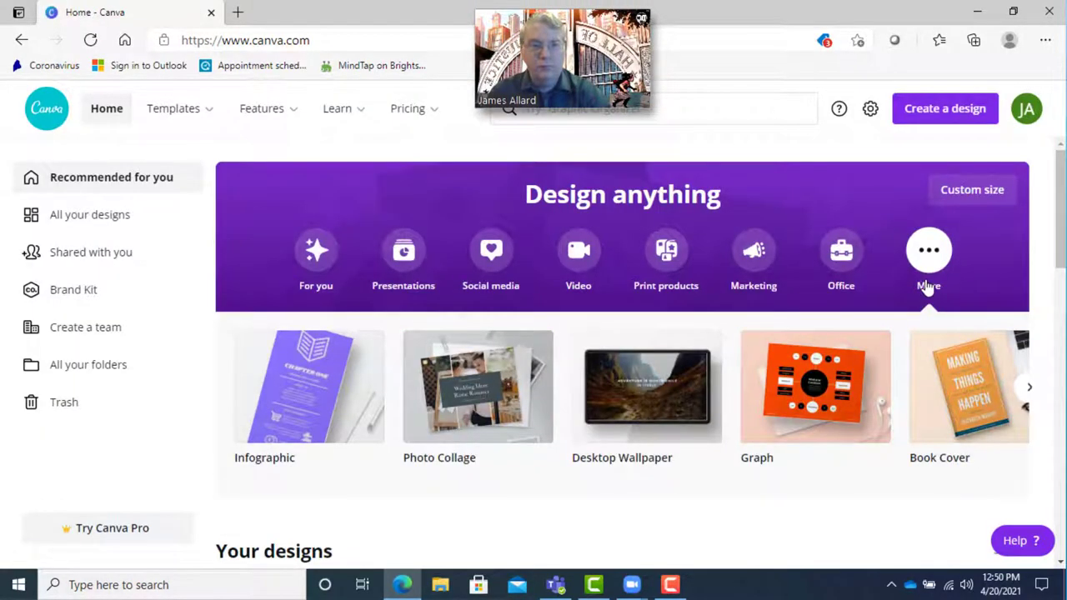
pyautogui.click(1028, 387)
pyautogui.click(796, 405)
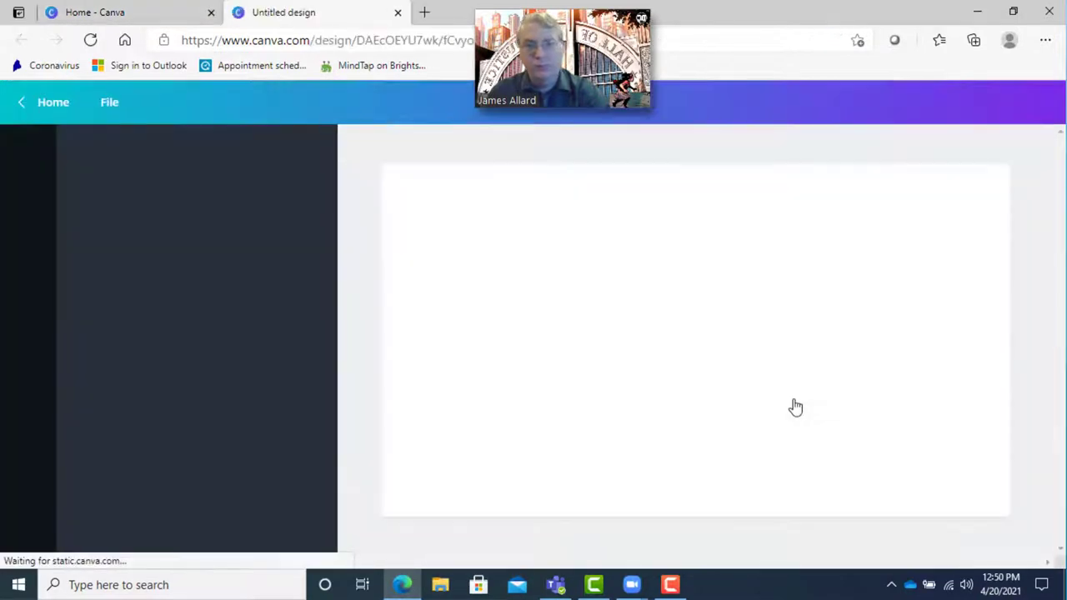
# Step: Try the bookshelf birthday, "What day is it today?" confetti and animated tech-circle templates on the page
pyautogui.click(248, 360)
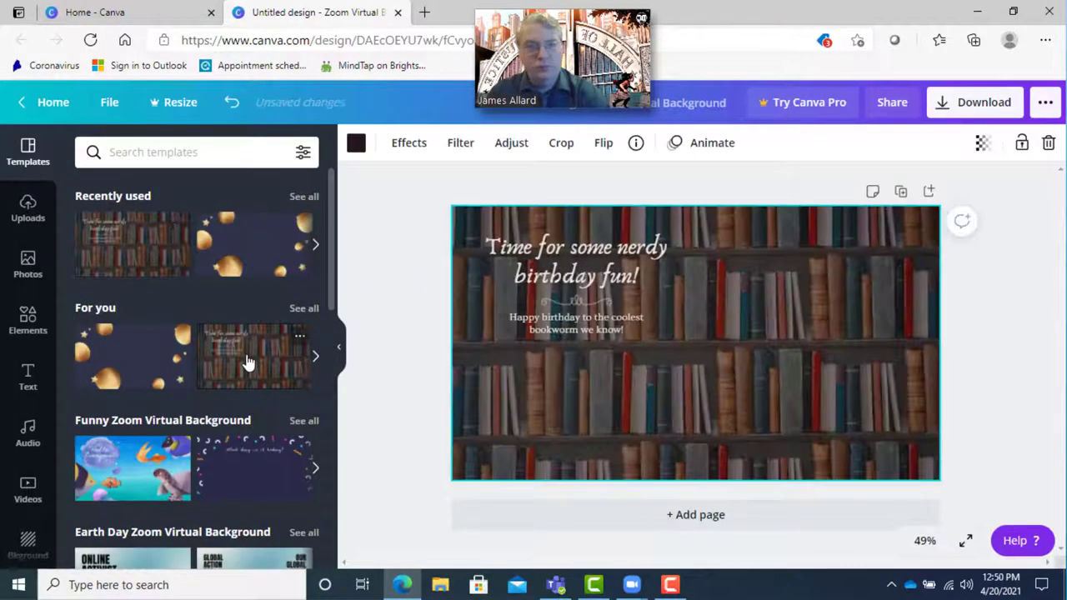
pyautogui.click(224, 480)
pyautogui.moveTo(332, 276); pyautogui.dragTo(321, 381)
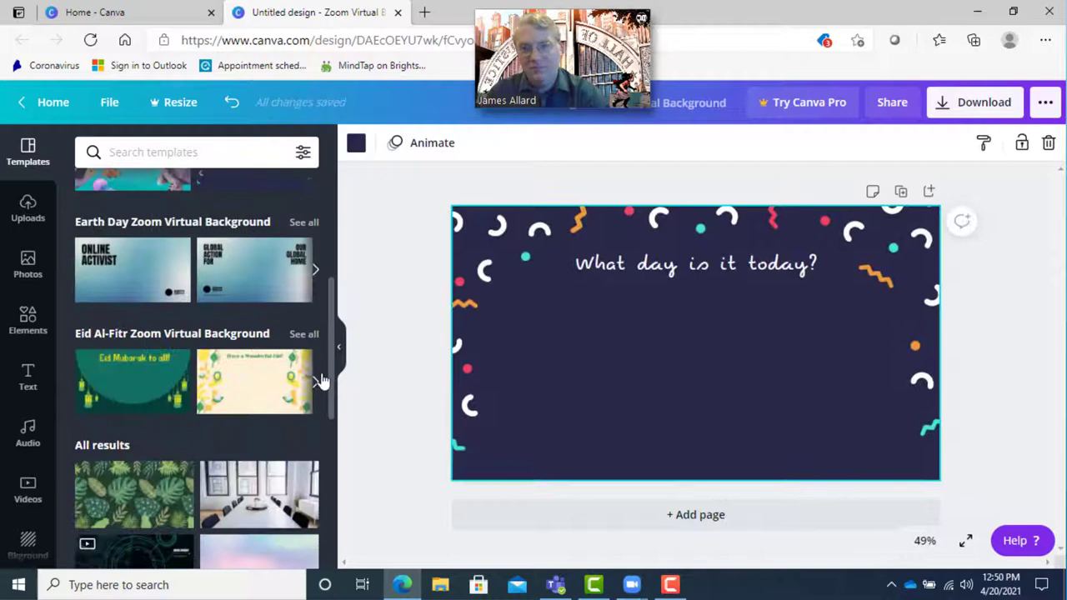
pyautogui.click(108, 564)
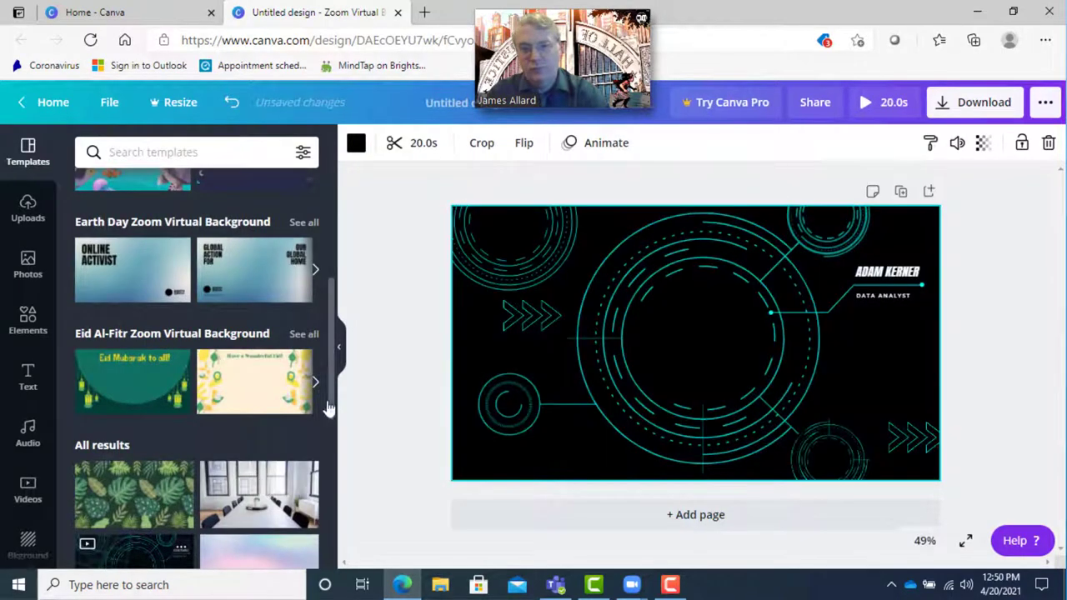
# Step: Apply the conference room template, then add an animated animal graphic from the elements and position it on the table
pyautogui.click(297, 466)
pyautogui.click(26, 262)
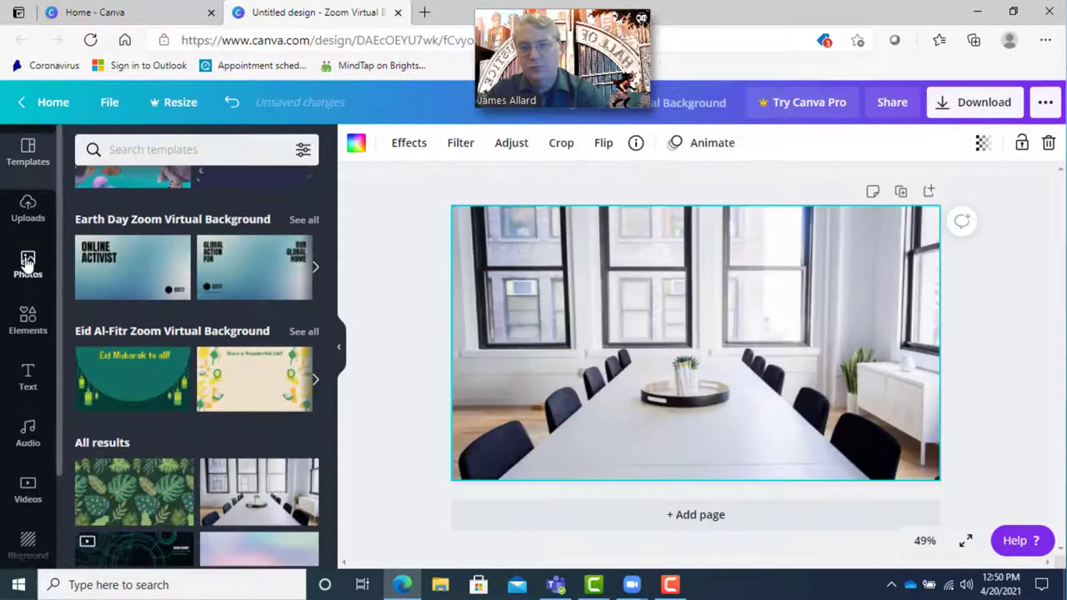
pyautogui.click(32, 327)
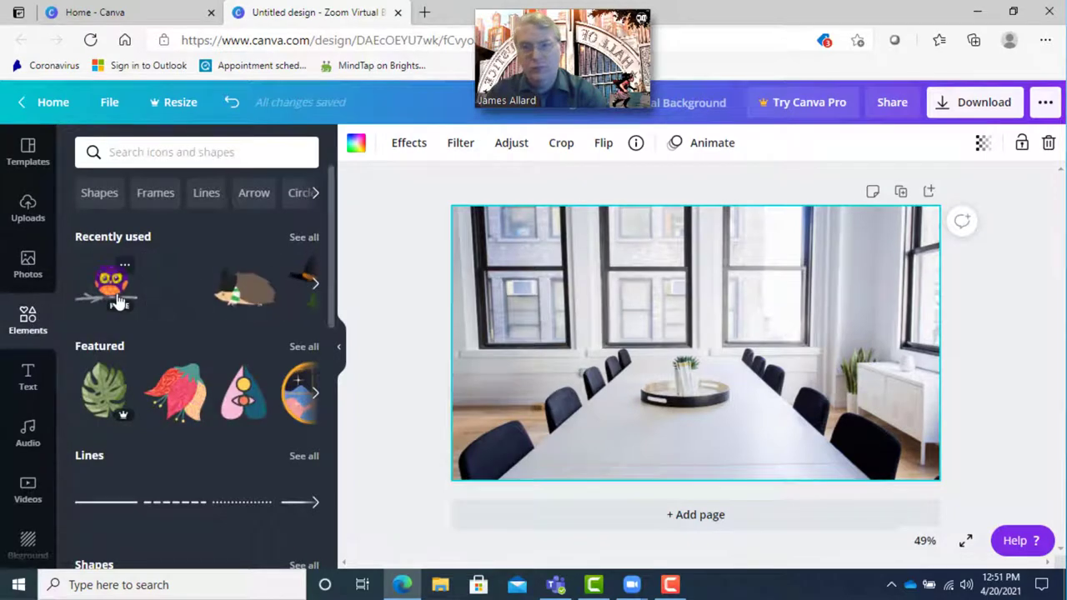
pyautogui.click(110, 283)
pyautogui.moveTo(839, 242); pyautogui.dragTo(655, 369)
pyautogui.moveTo(629, 426); pyautogui.dragTo(712, 396)
# Step: Download the finished background as an MP4 video and sign out of the Canva account
pyautogui.click(975, 102)
pyautogui.click(930, 249)
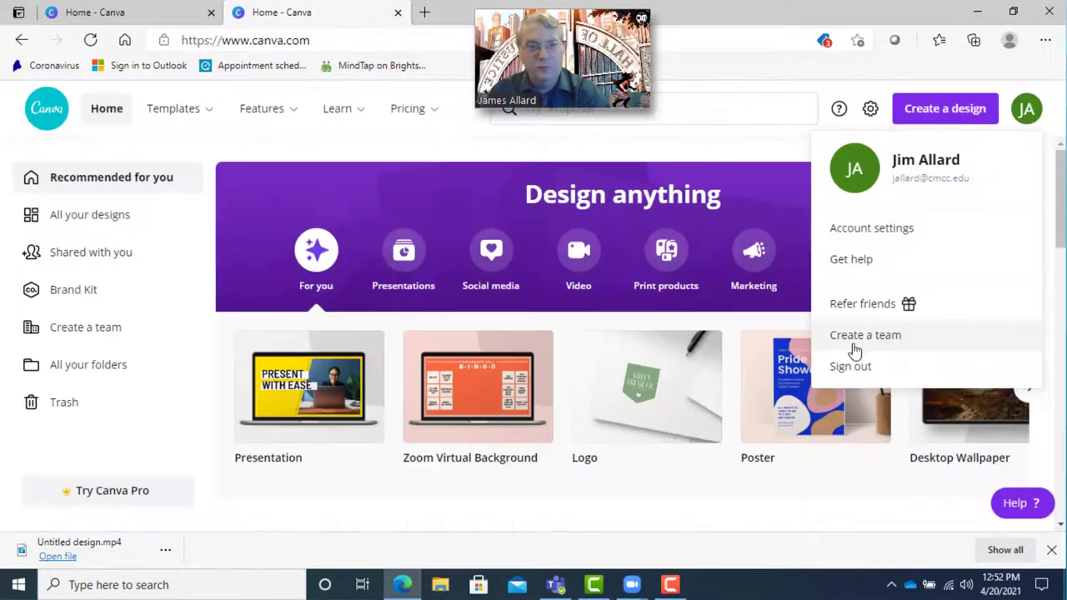
pyautogui.click(850, 366)
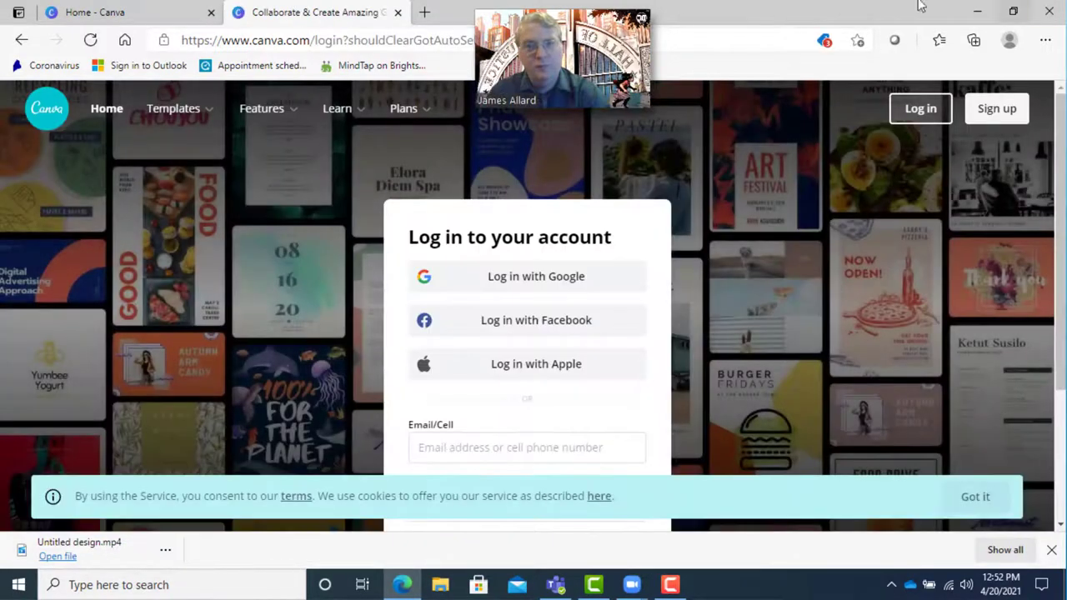
# Step: Return to the Zoom meeting and add the downloaded conference room video as the virtual background, then close the settings
pyautogui.press('super+d')
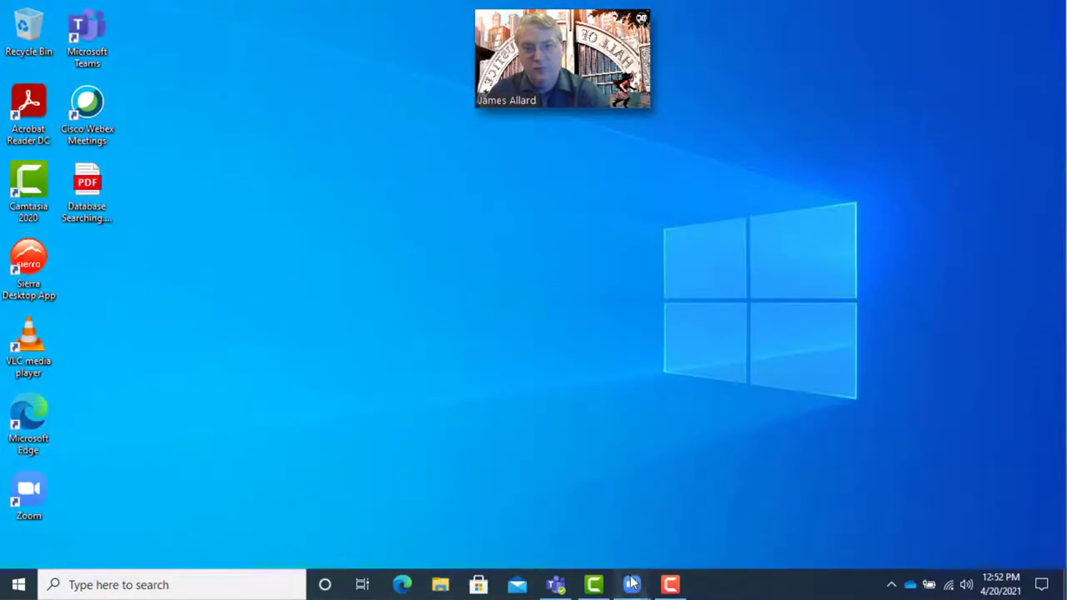
pyautogui.doubleClick(621, 100)
pyautogui.click(138, 541)
pyautogui.click(200, 461)
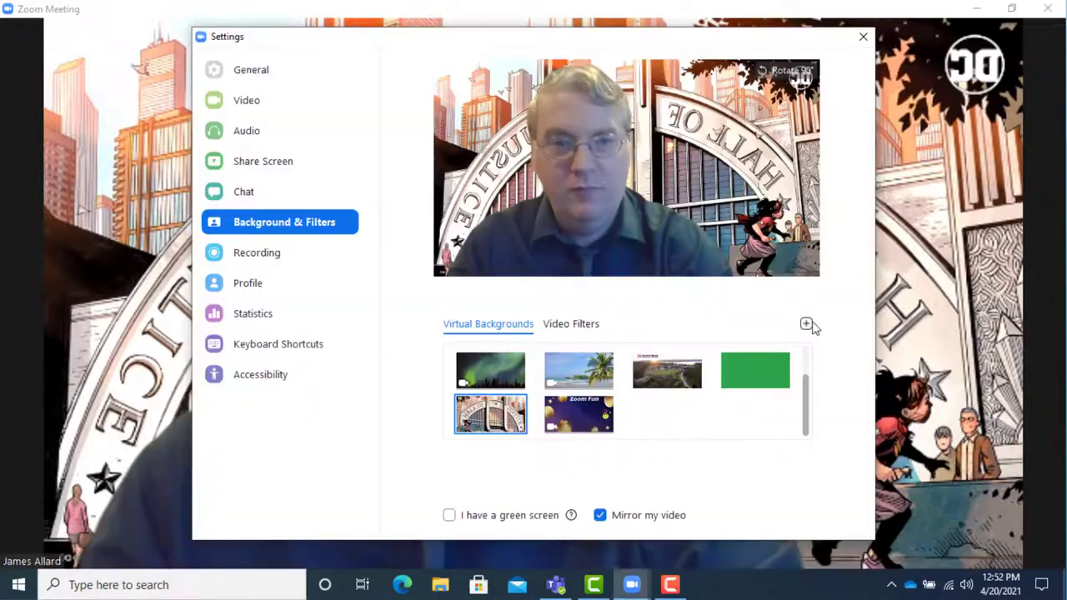
pyautogui.click(805, 324)
pyautogui.click(834, 372)
pyautogui.click(262, 256)
pyautogui.doubleClick(391, 213)
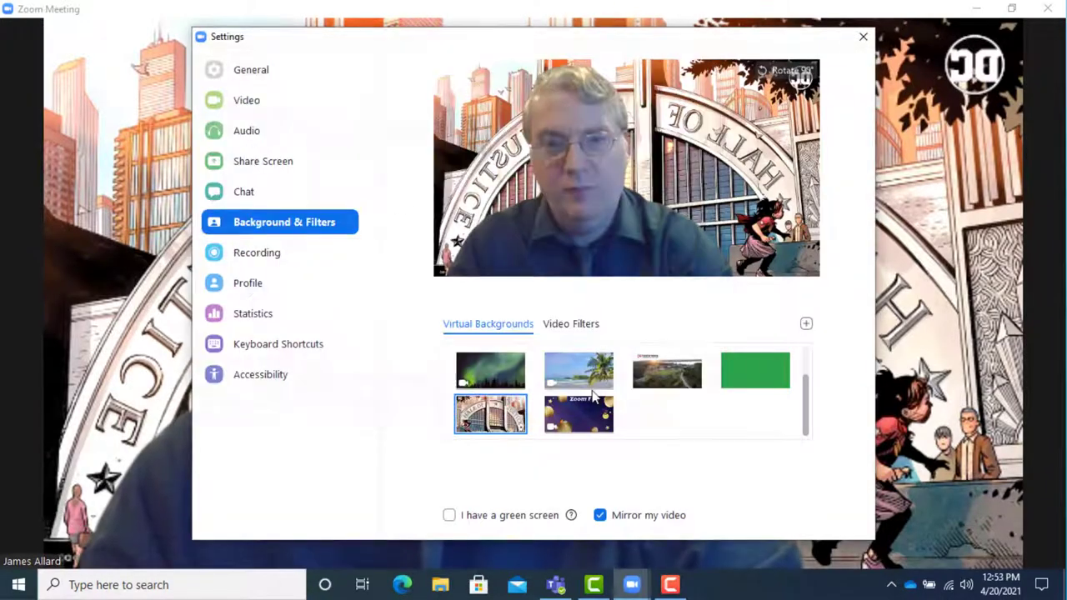
pyautogui.click(863, 37)
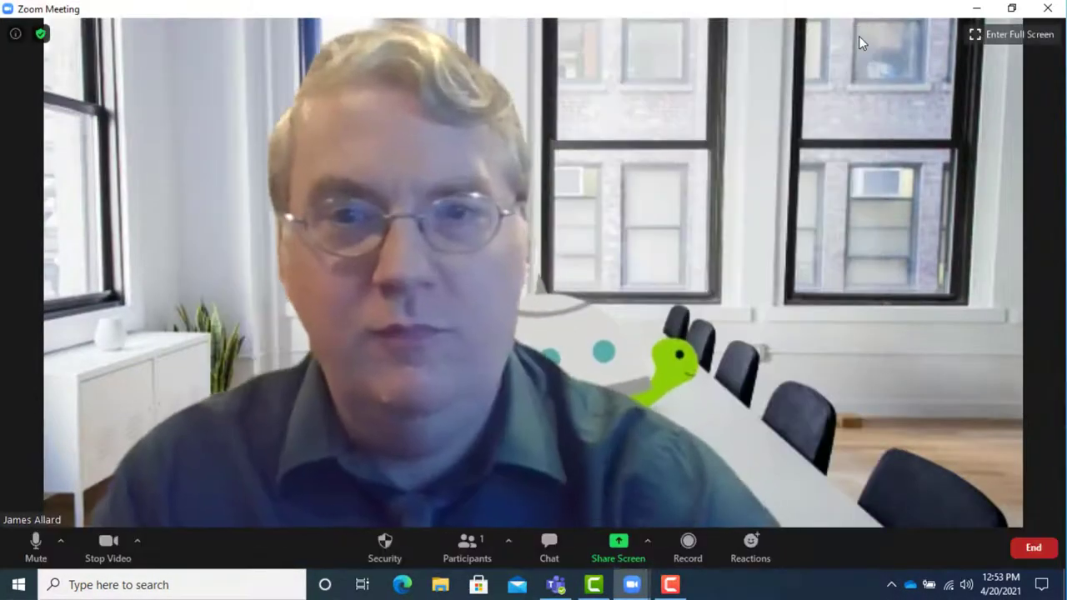
# Step: Share Zoom Fun.pptx from the Documents folder using the advanced PowerPoint as Virtual Background option
pyautogui.moveTo(934, 119)
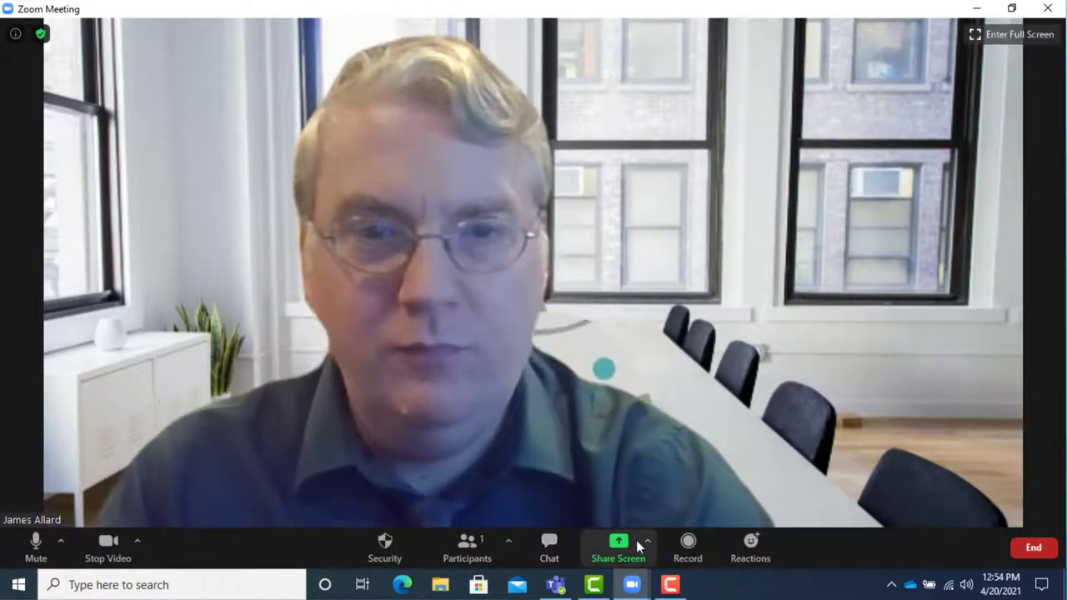
pyautogui.click(624, 541)
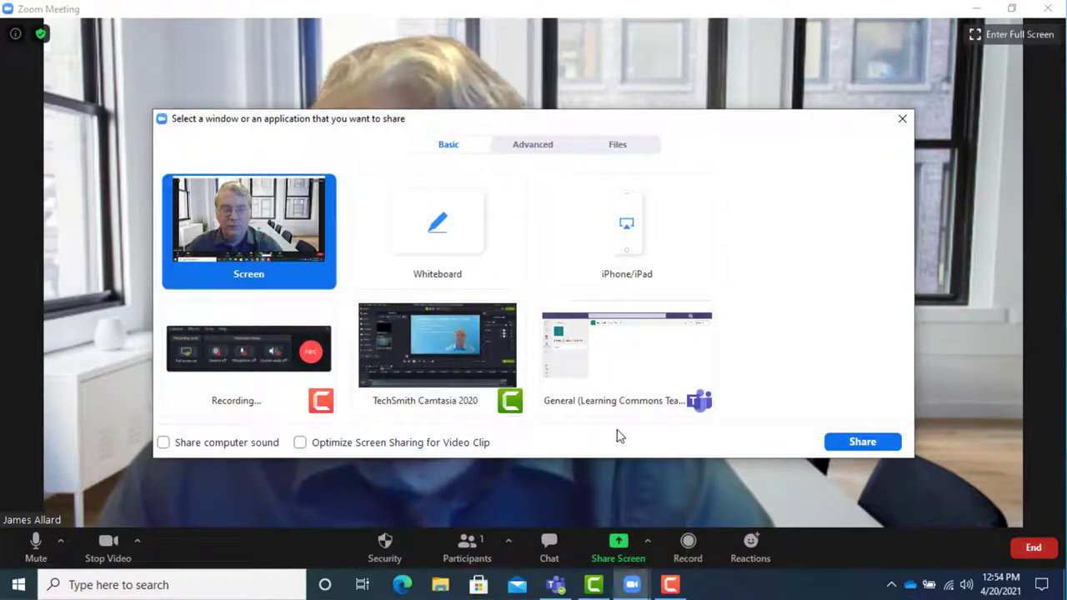
pyautogui.click(538, 146)
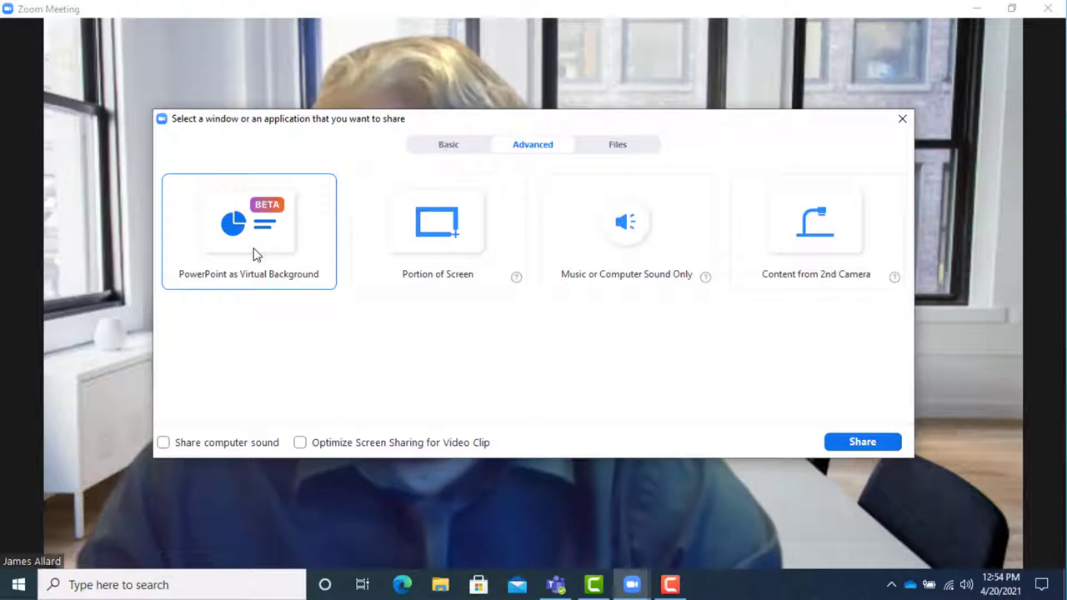
pyautogui.click(256, 254)
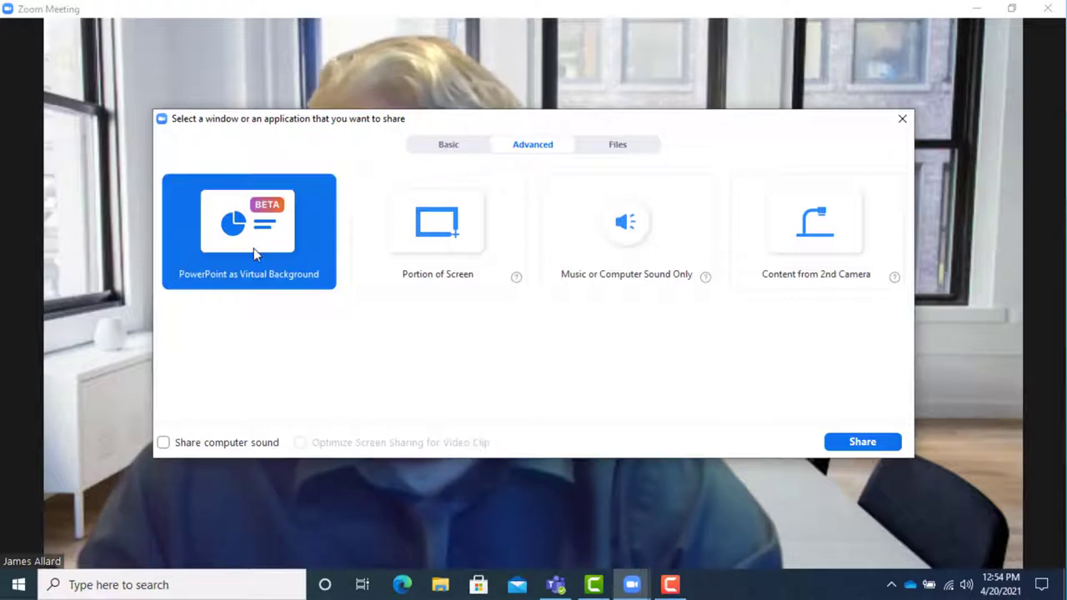
pyautogui.click(844, 446)
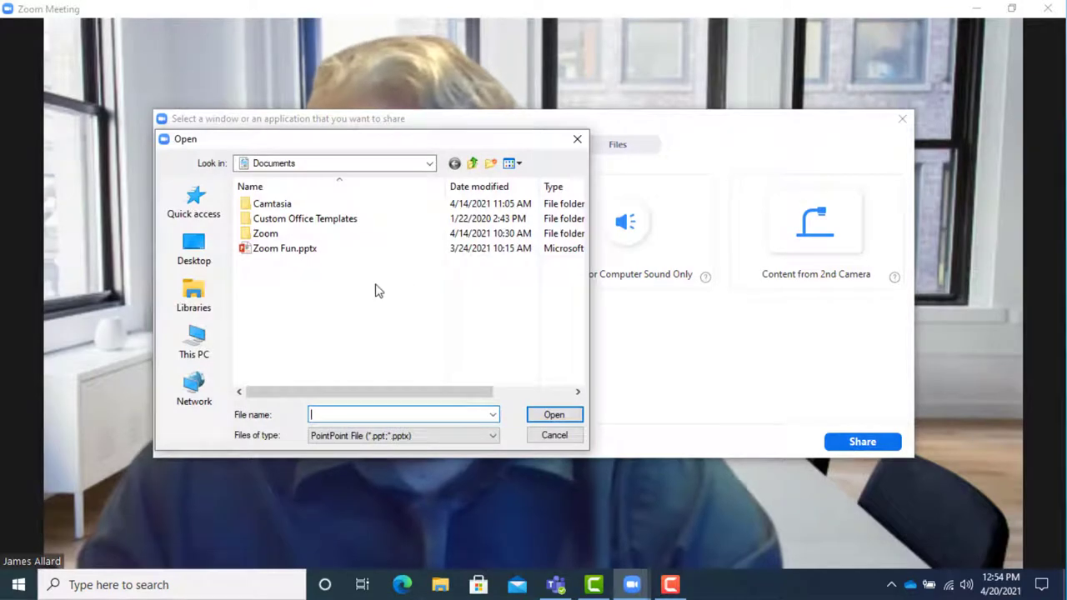
pyautogui.click(291, 250)
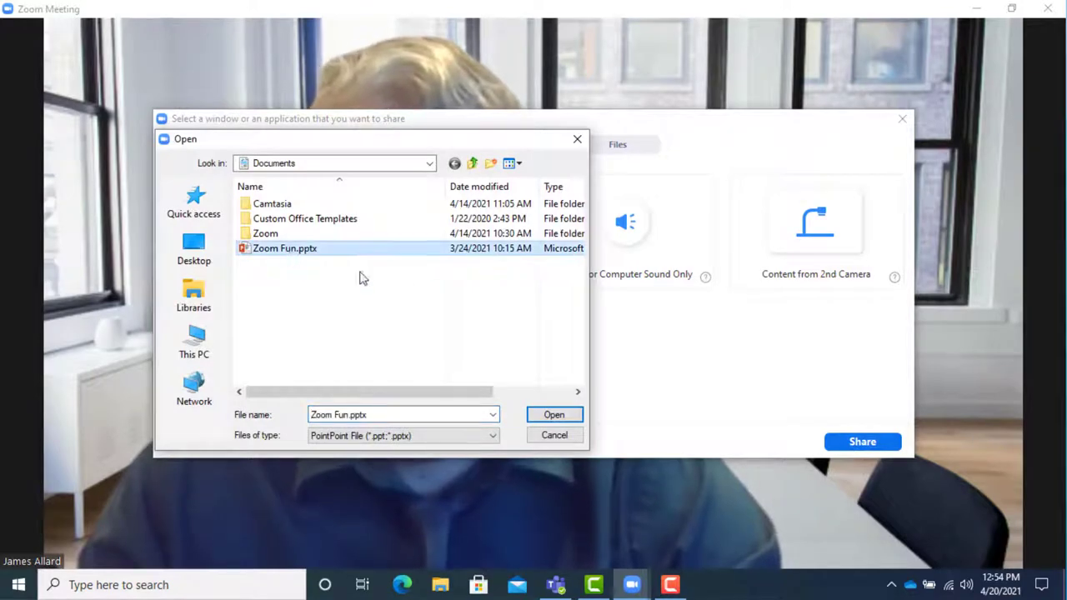
pyautogui.click(555, 416)
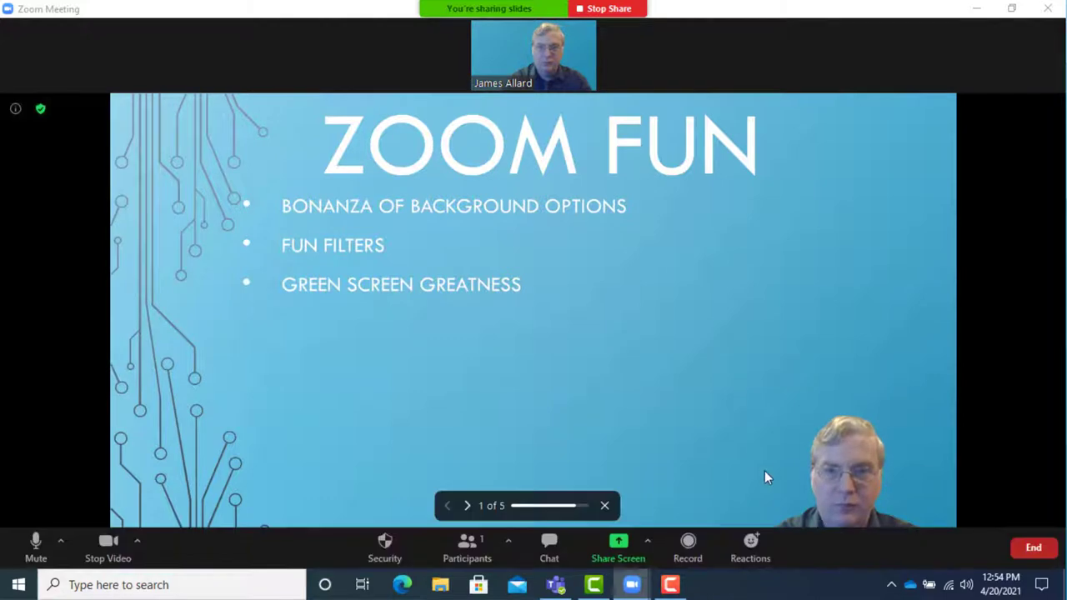
pyautogui.moveTo(852, 499)
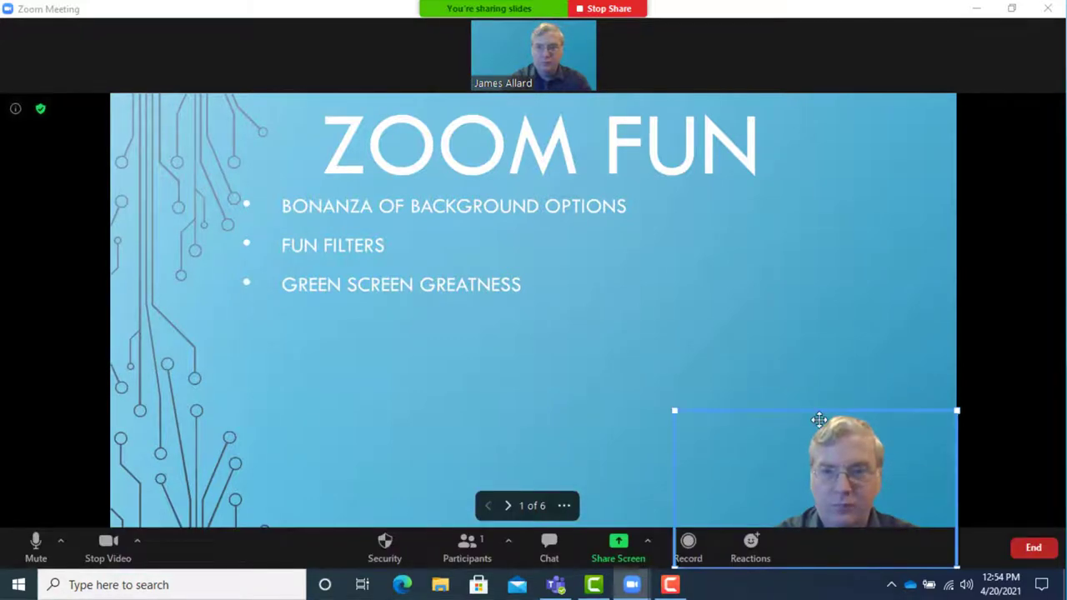
# Step: Move the webcam overlay up fully onto the slide and enlarge it to cover most of the slide's lower-right area
pyautogui.moveTo(815, 426); pyautogui.dragTo(814, 382)
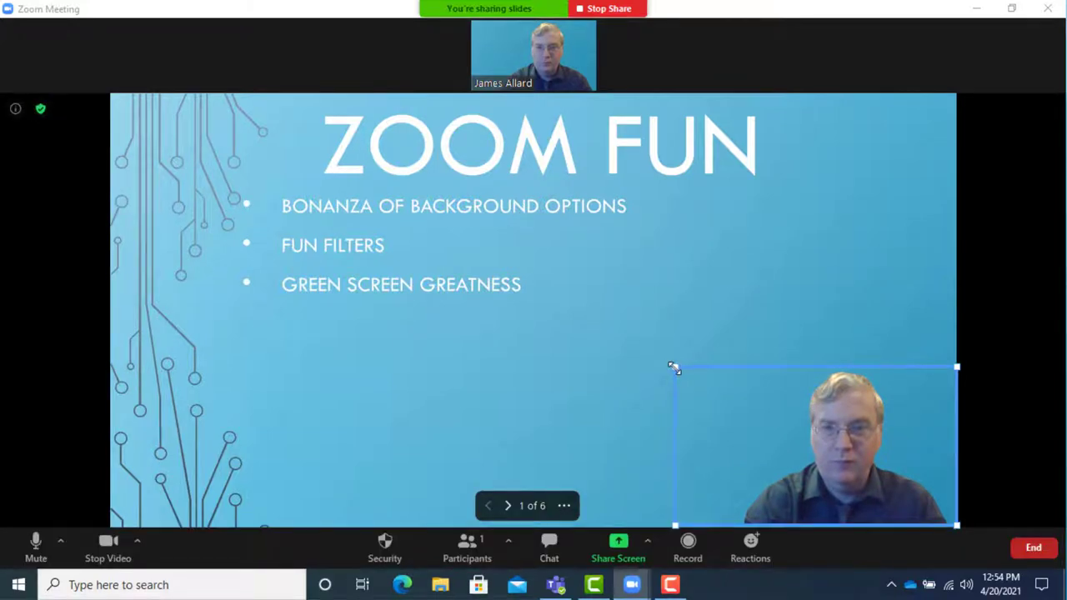
pyautogui.moveTo(672, 367); pyautogui.dragTo(409, 201)
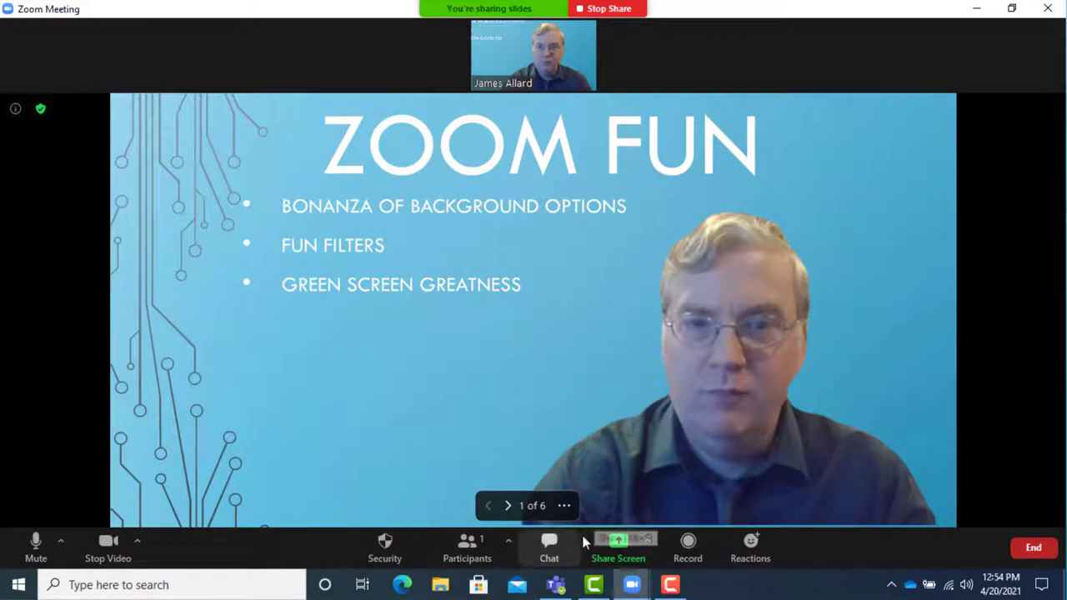
# Step: Page forward and back through the opening slides, finish on the Fun Filters slide, and stop the slide share
pyautogui.click(507, 506)
pyautogui.click(506, 506)
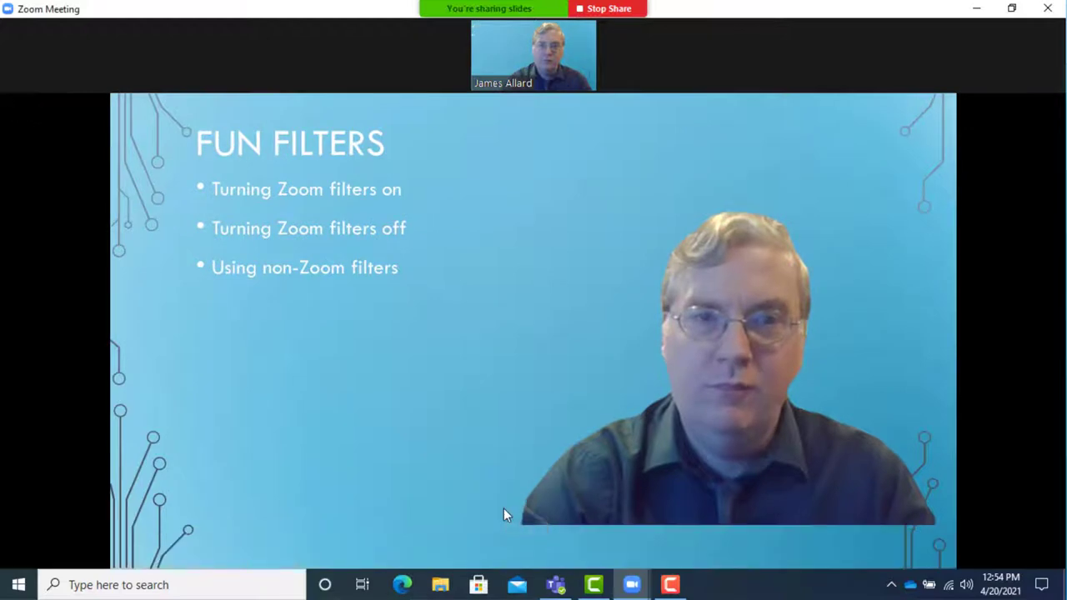
pyautogui.click(483, 506)
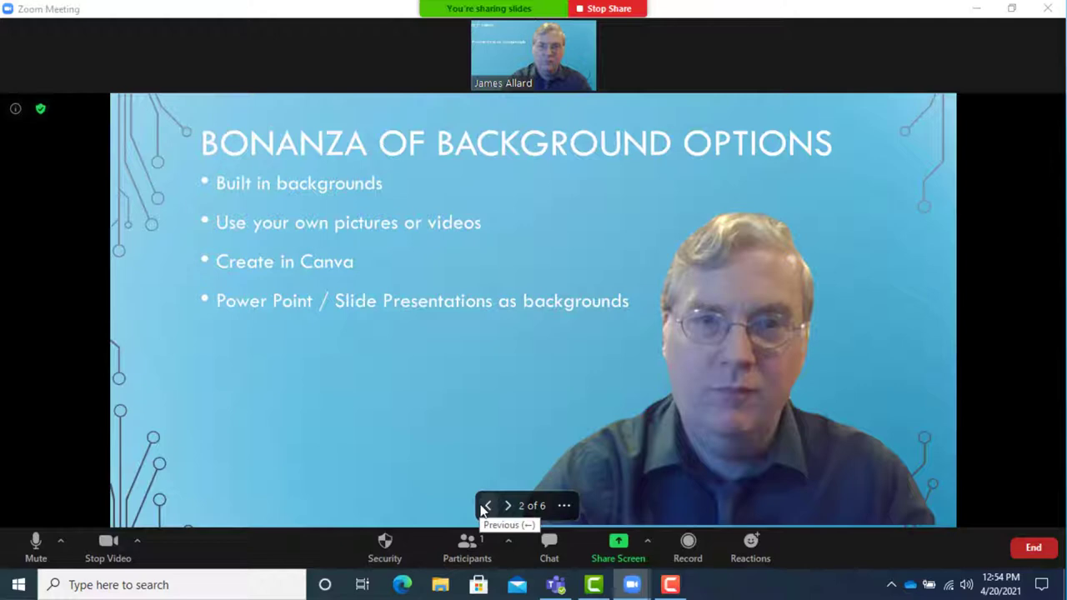
pyautogui.click(484, 506)
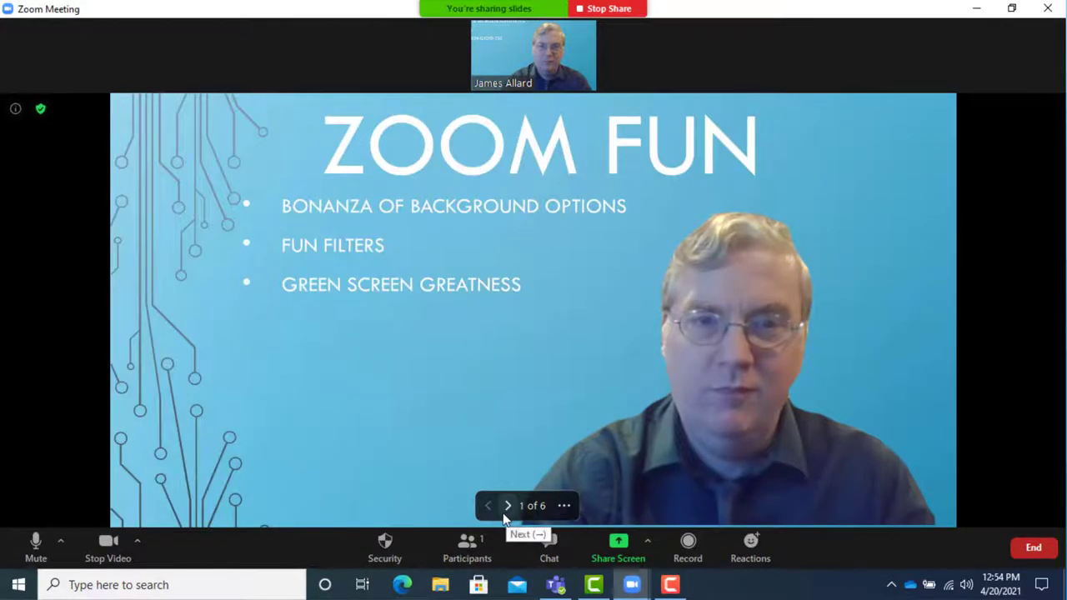
pyautogui.click(504, 517)
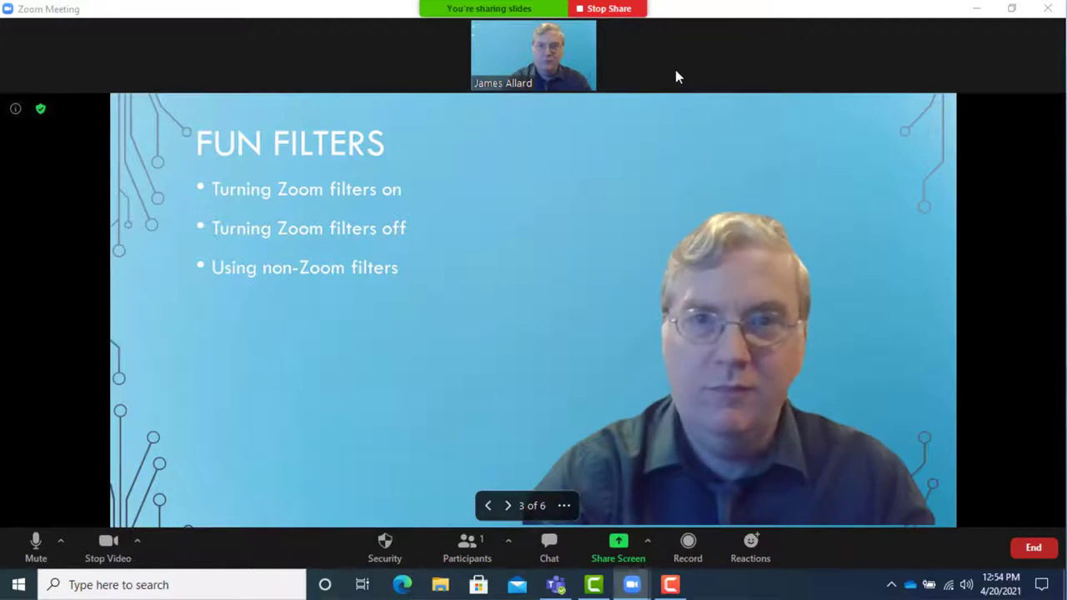
pyautogui.click(615, 9)
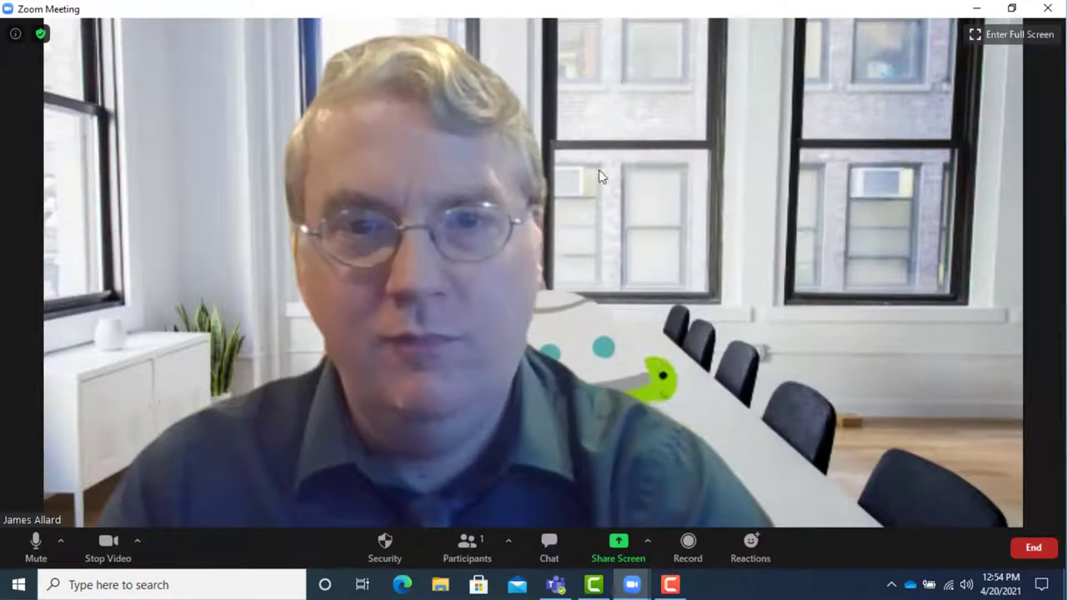
# Step: Open the video filters and try the Theater, string lights, Bird on Branch and "Huh?" speech bubble filters in turn
pyautogui.moveTo(557, 586)
pyautogui.click(138, 540)
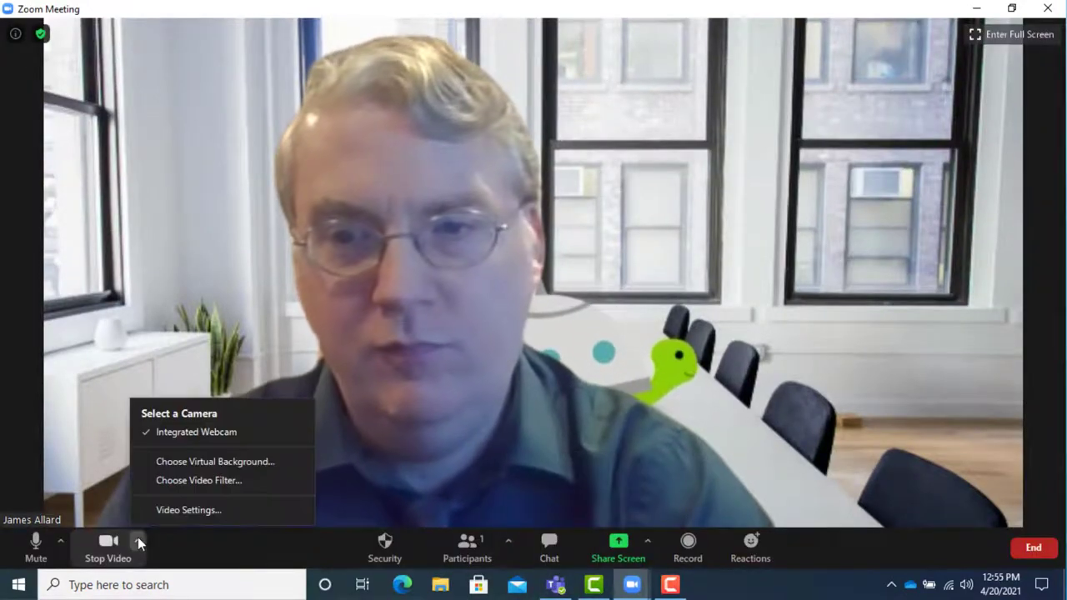
pyautogui.click(215, 483)
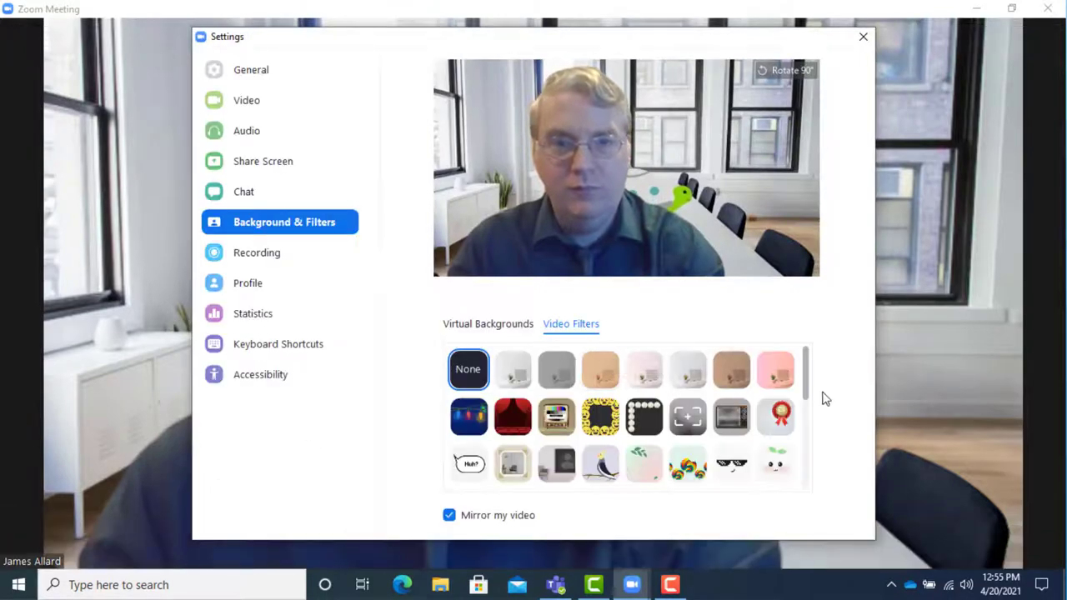
pyautogui.scroll(-1, 806, 369)
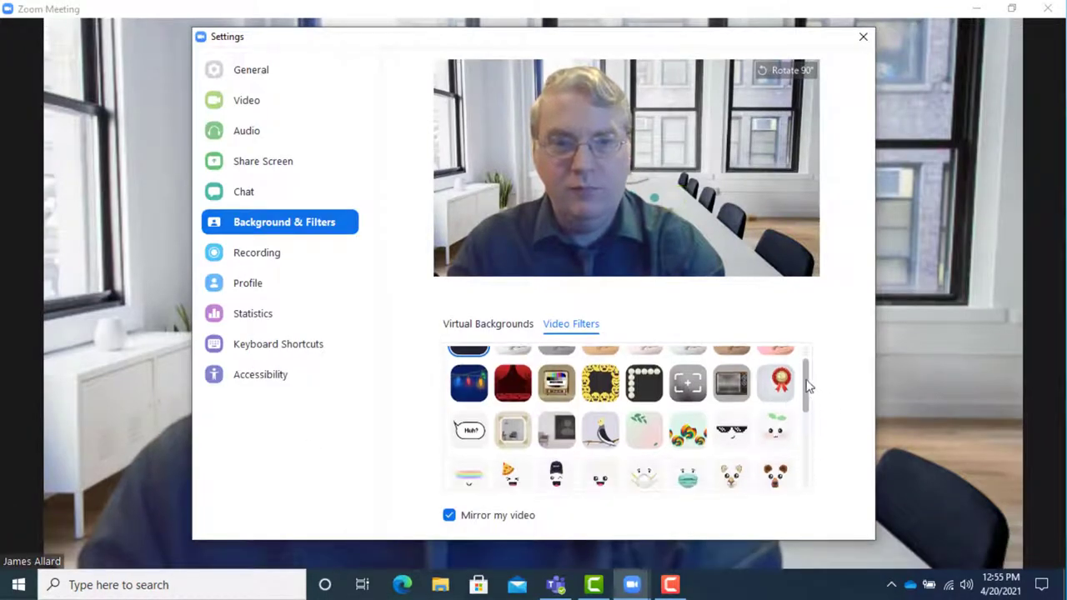
pyautogui.click(508, 404)
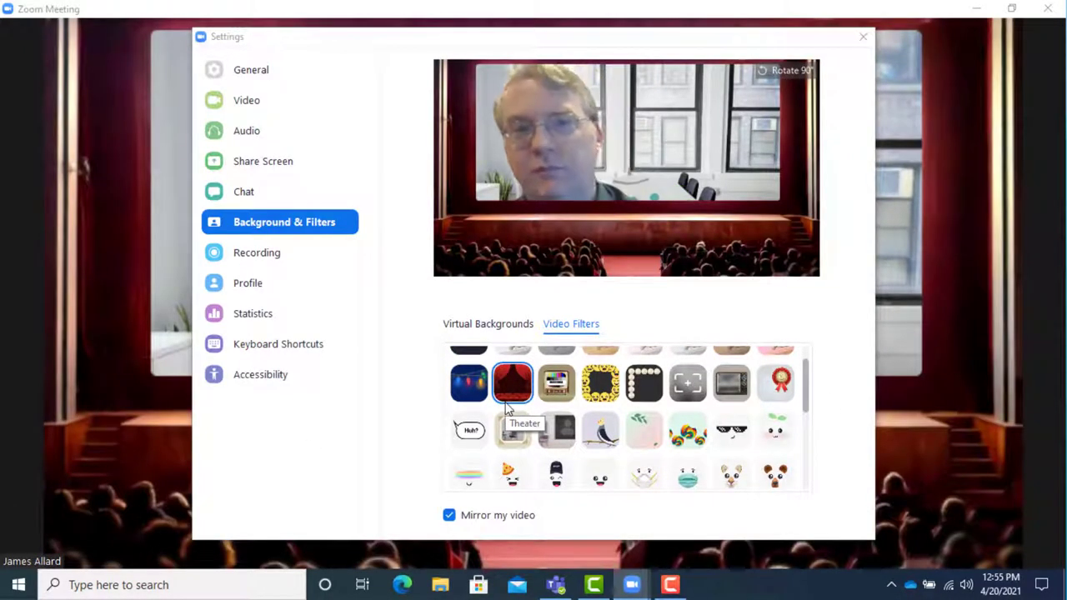
pyautogui.click(479, 394)
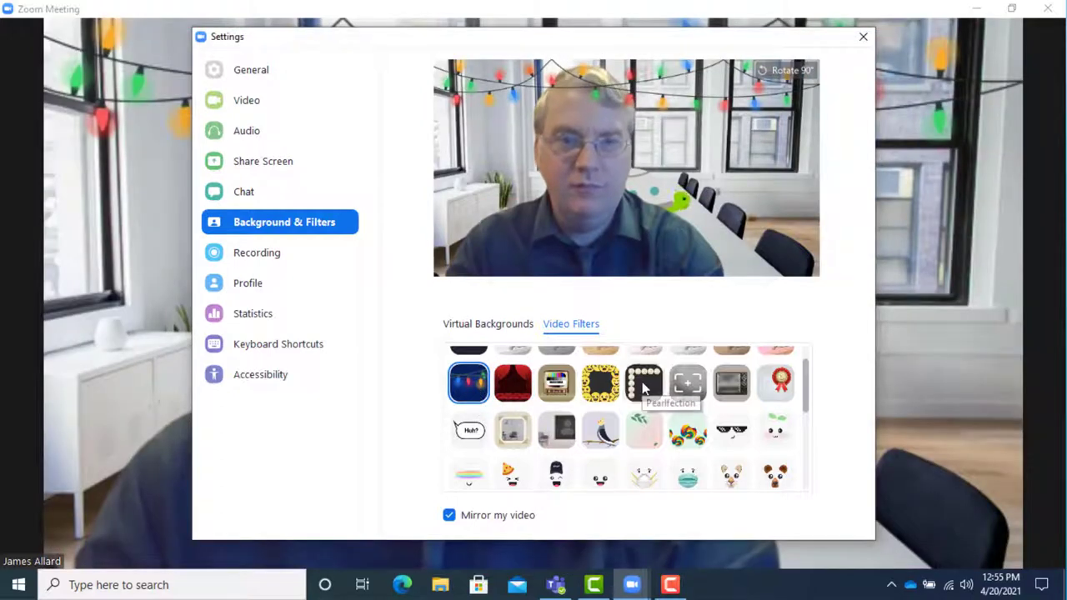
pyautogui.click(614, 448)
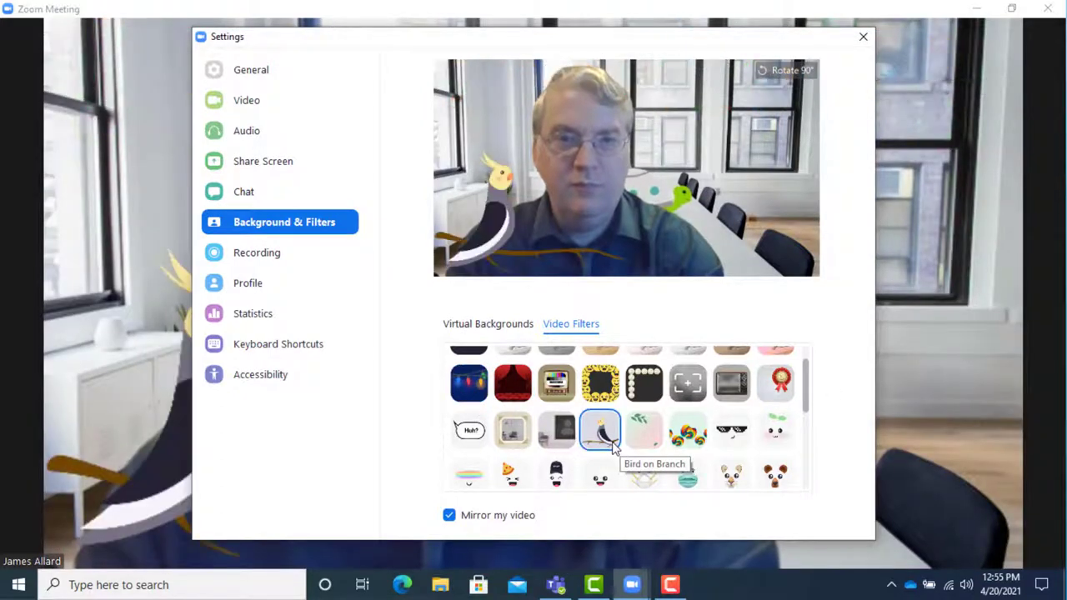
pyautogui.click(465, 435)
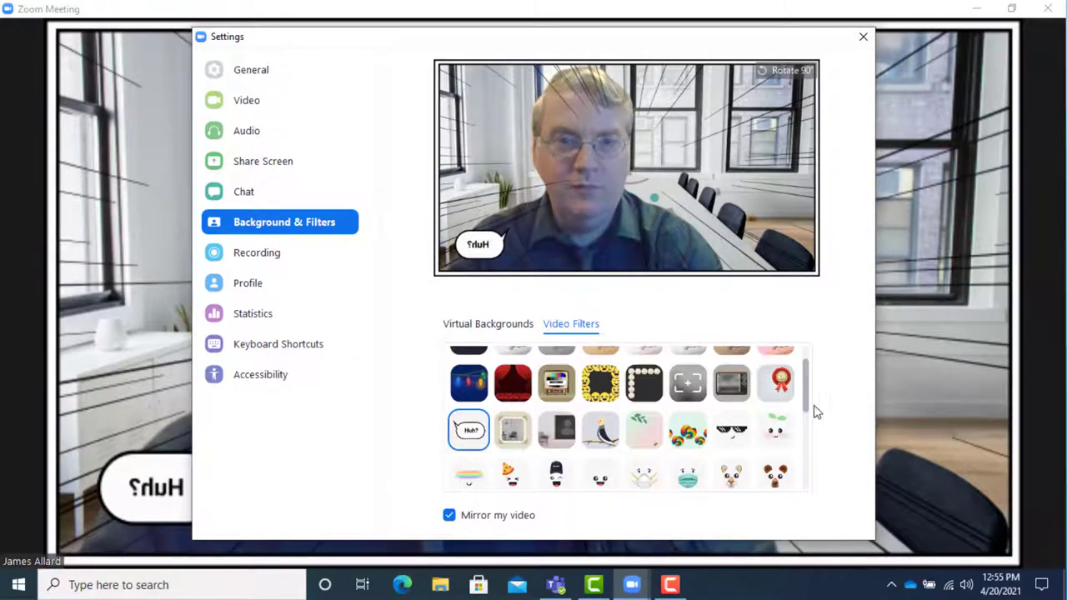
# Step: Try the white face mask, pixel sunglasses, zZZ, Hat, and pirate hat with eye patch filters in turn
pyautogui.moveTo(810, 409)
pyautogui.mouseDown()
pyautogui.moveTo(803, 370)
pyautogui.moveTo(807, 423)
pyautogui.mouseUp()
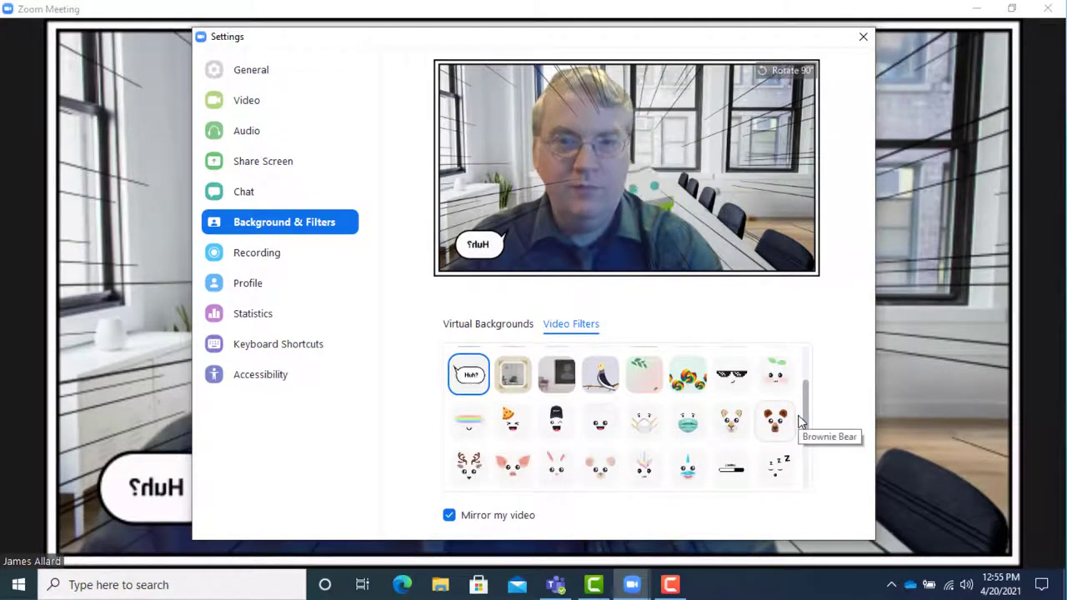
pyautogui.click(659, 428)
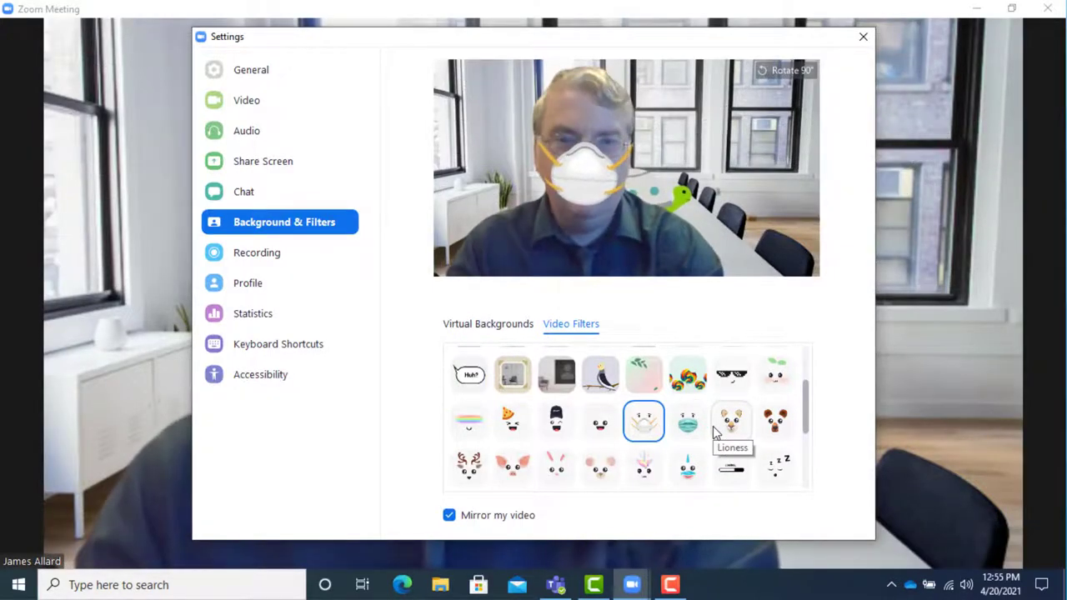
pyautogui.click(731, 387)
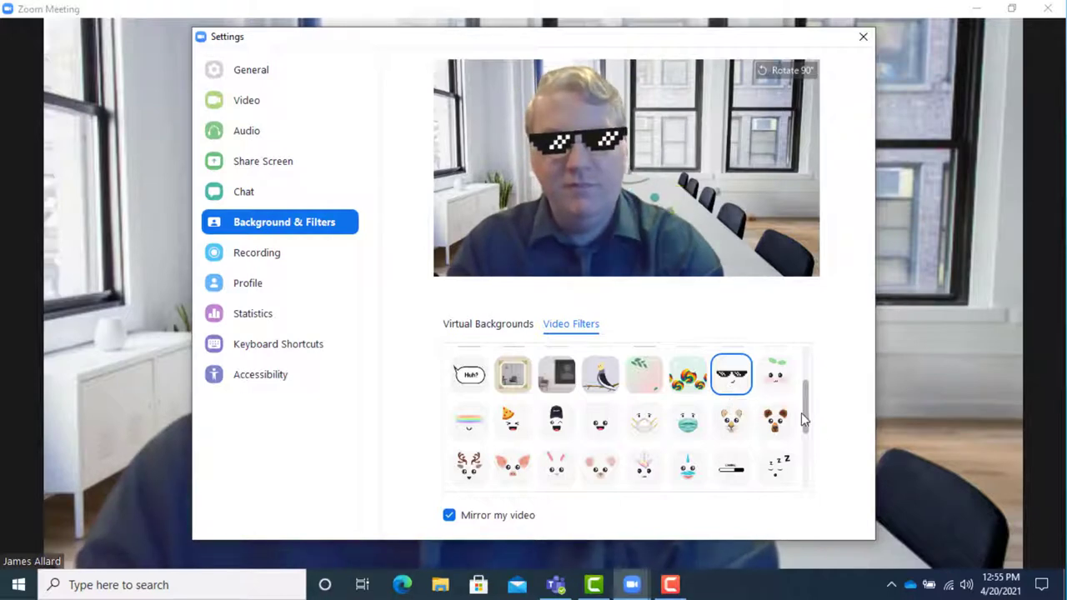
pyautogui.click(775, 466)
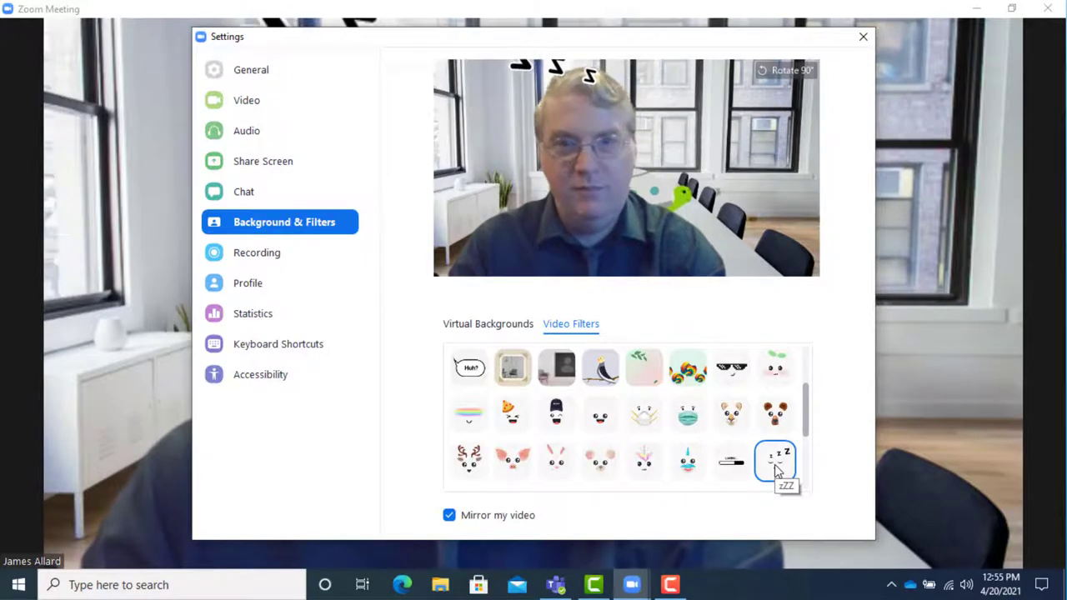
pyautogui.scroll(-1, 807, 435)
pyautogui.moveTo(807, 435); pyautogui.dragTo(807, 477)
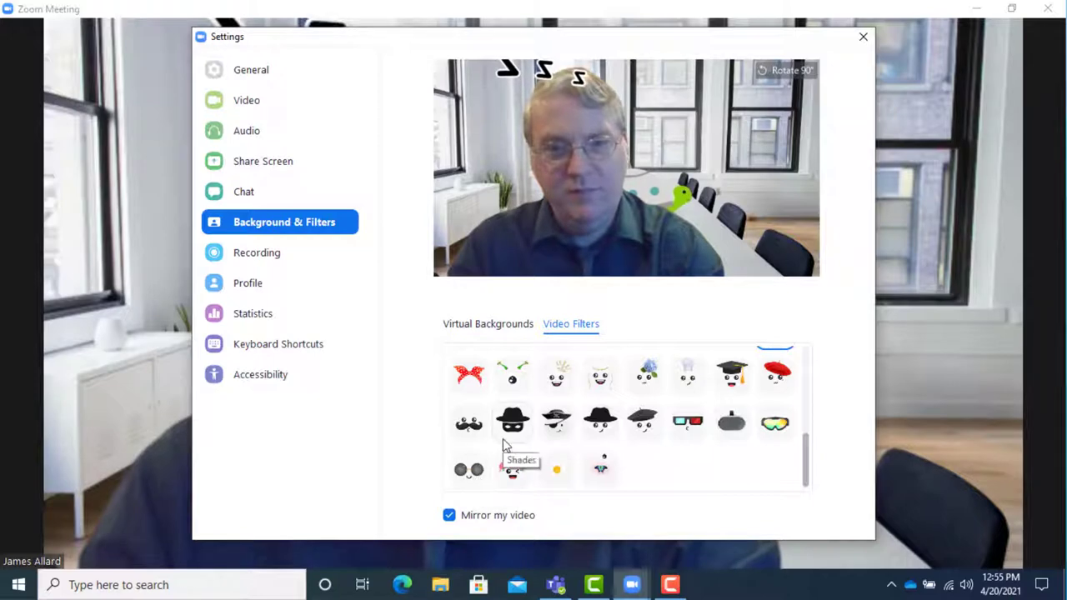
pyautogui.click(614, 420)
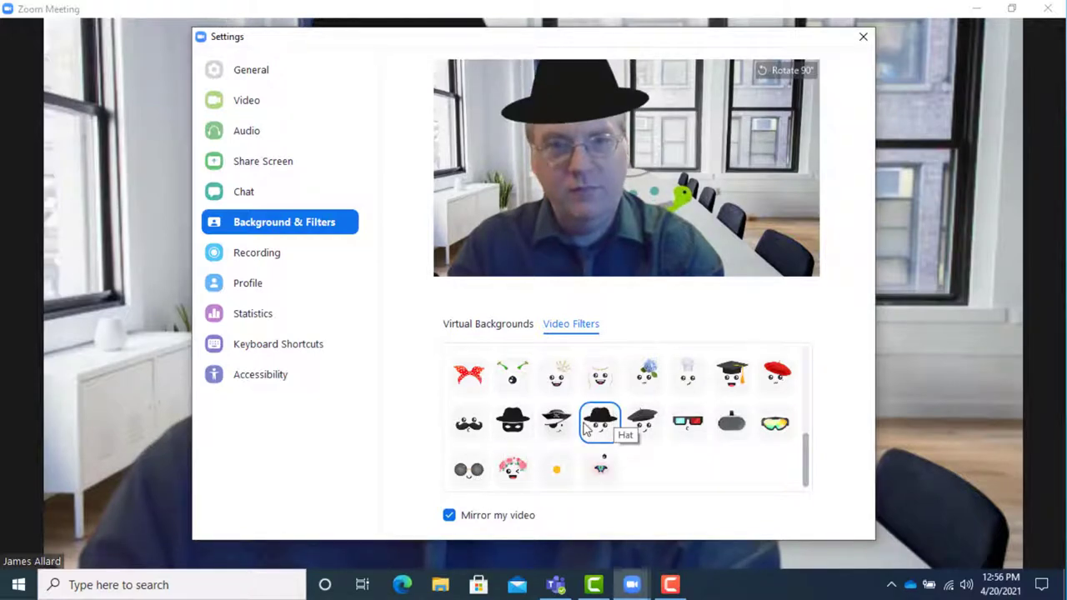
pyautogui.click(556, 425)
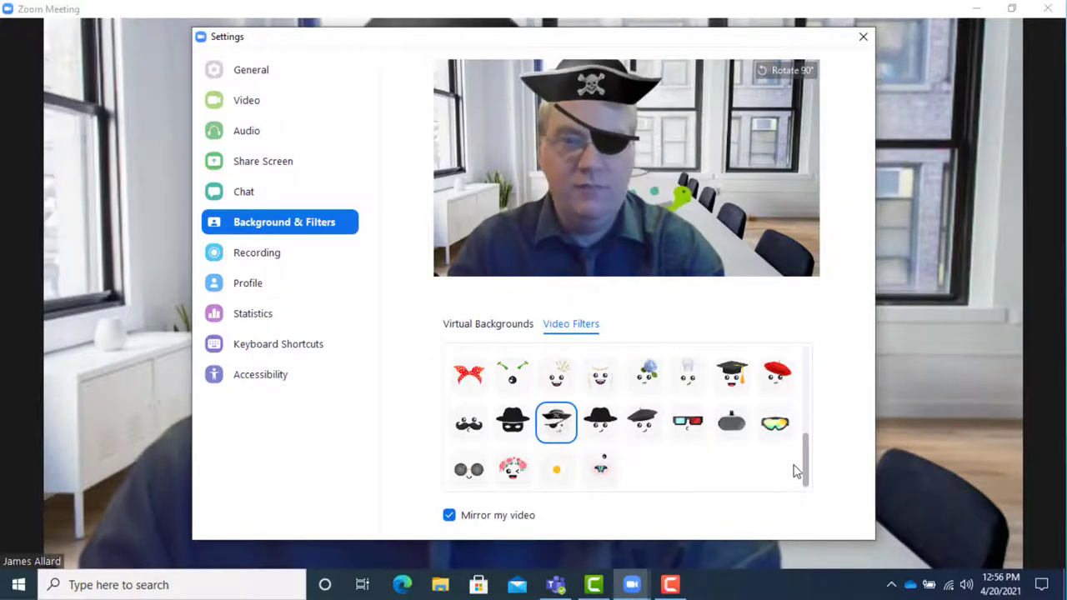
# Step: Set the video filter to None and close the settings
pyautogui.moveTo(800, 467); pyautogui.dragTo(806, 415)
pyautogui.click(470, 380)
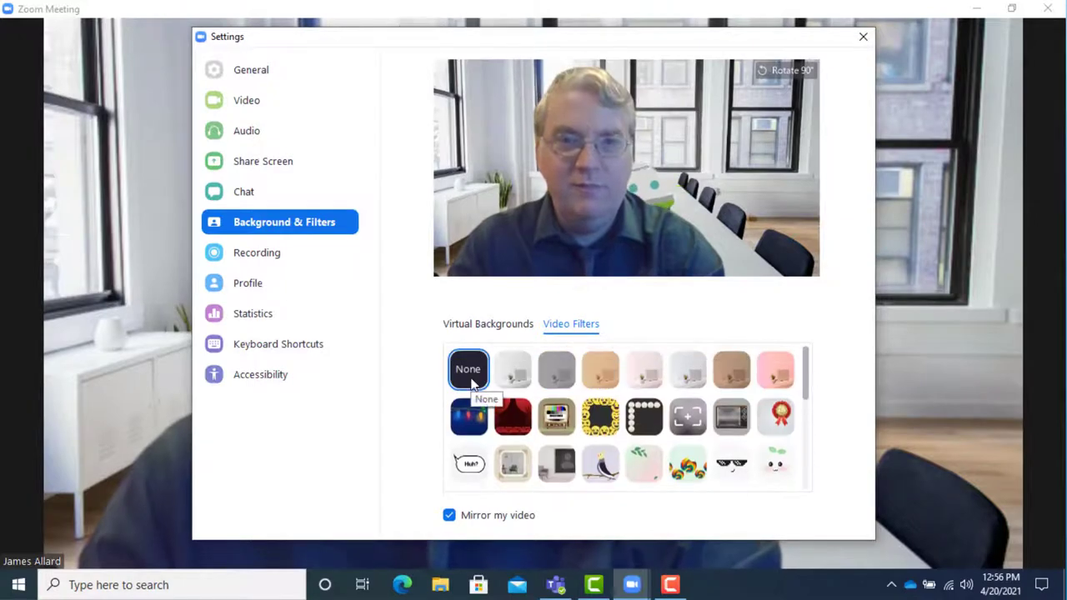
pyautogui.click(864, 40)
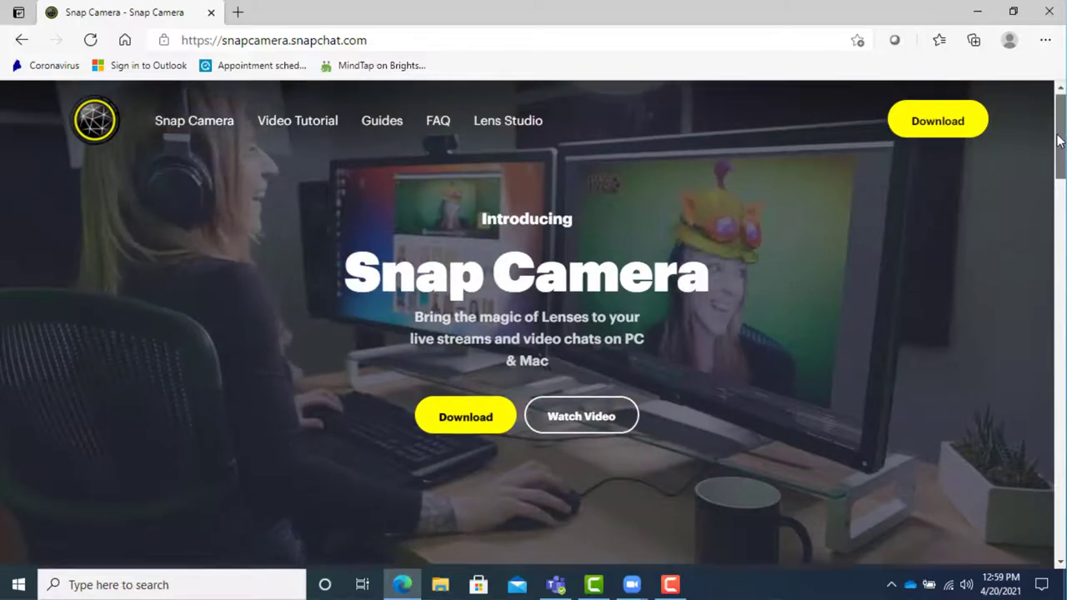
# Step: Look over the Snap Camera page at snapcamera.snapchat.com
pyautogui.moveTo(1057, 138); pyautogui.dragTo(1057, 236)
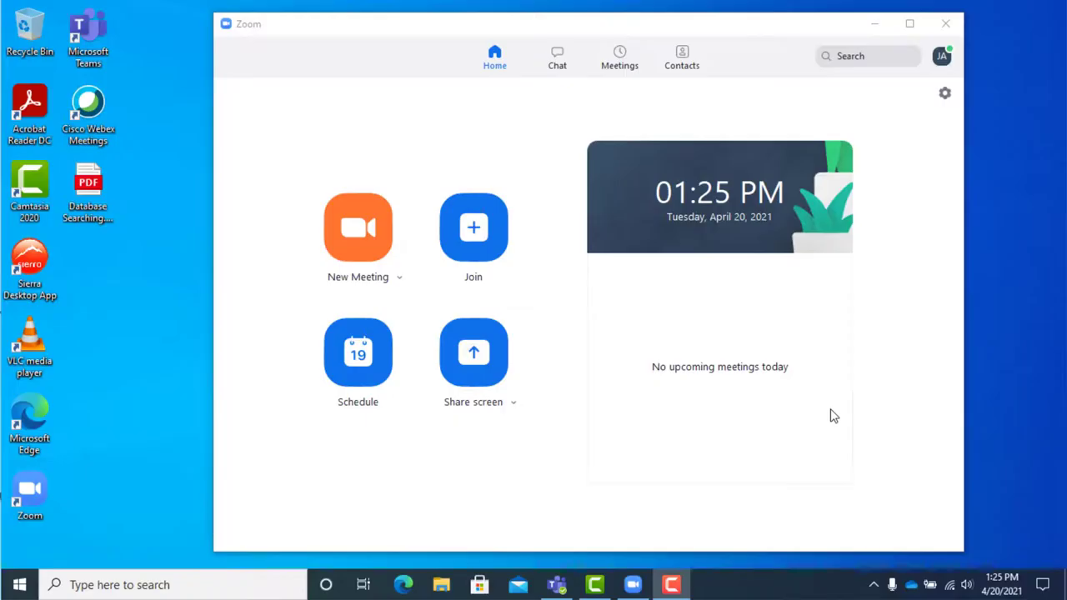
# Step: Open the Zoom video settings from the home window and view the available camera choices
pyautogui.click(943, 97)
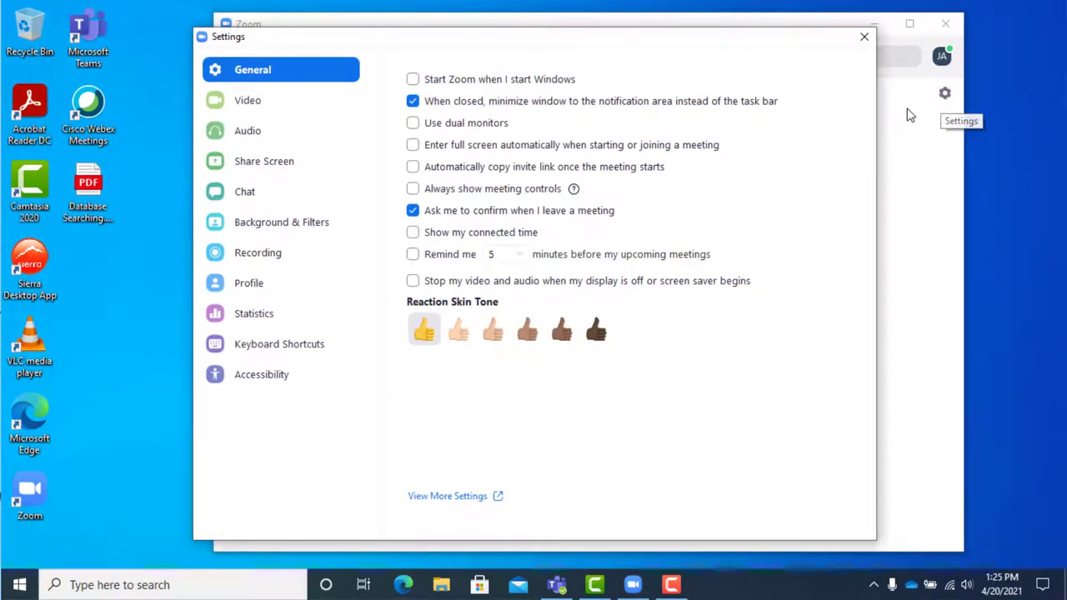
pyautogui.click(267, 108)
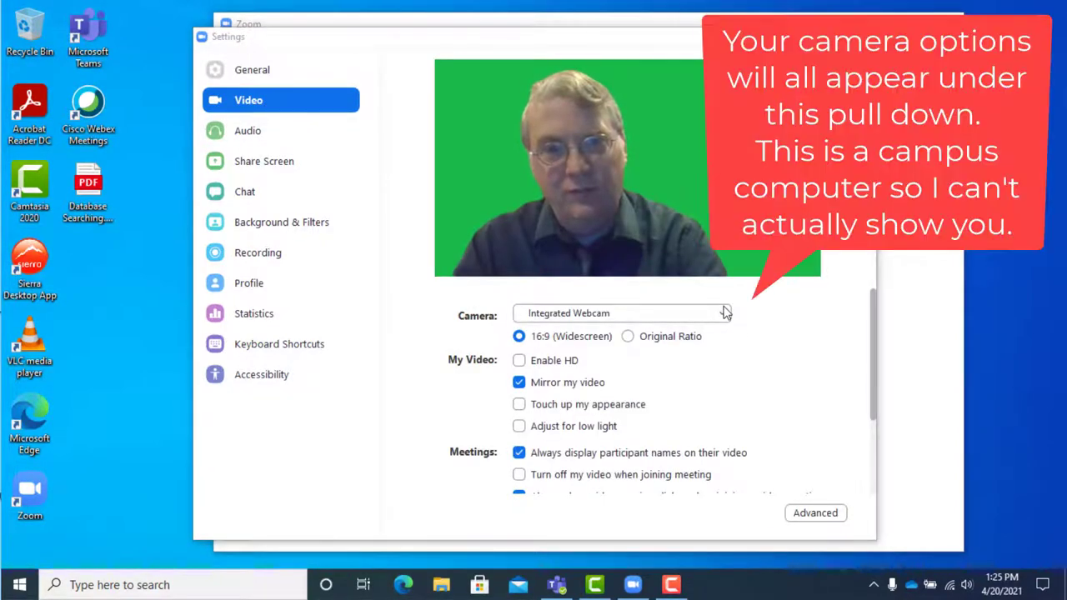
pyautogui.click(726, 315)
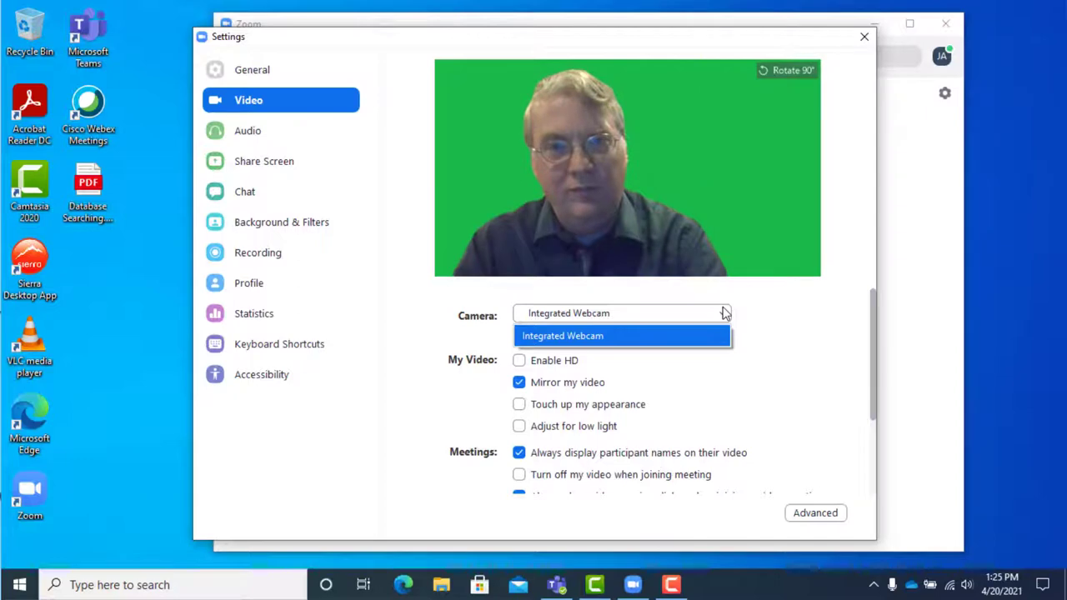
pyautogui.click(725, 313)
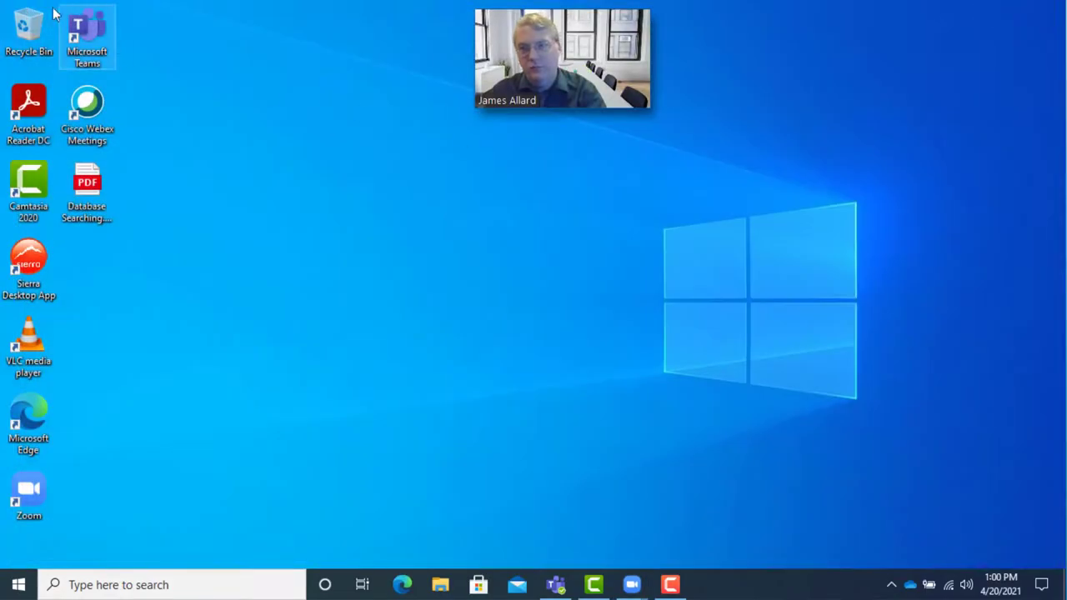
# Step: Open Paint and fill the entire blank canvas with green
pyautogui.press('super')
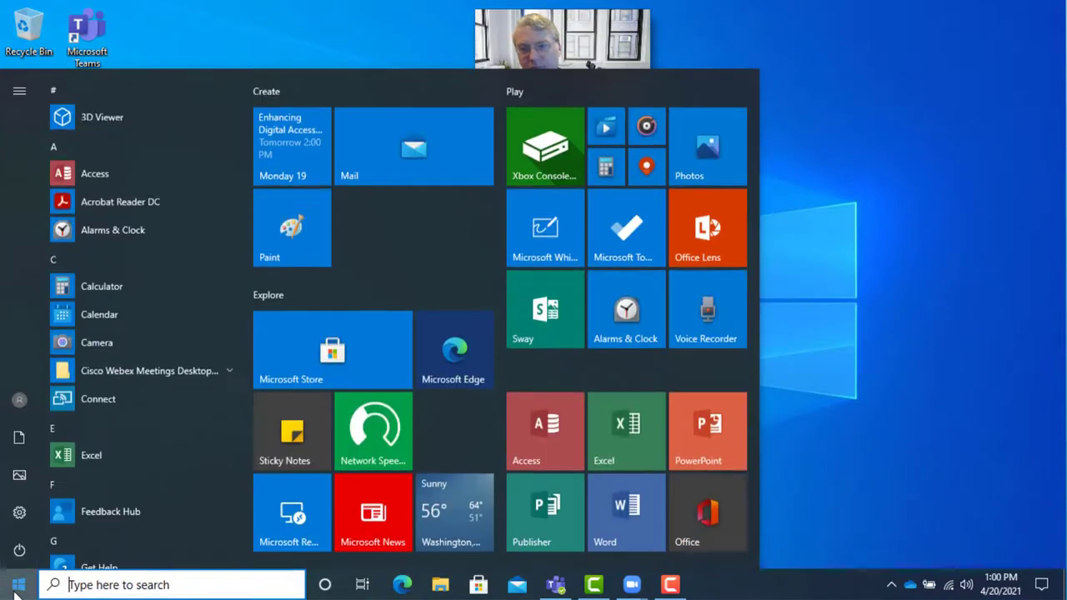
pyautogui.click(293, 265)
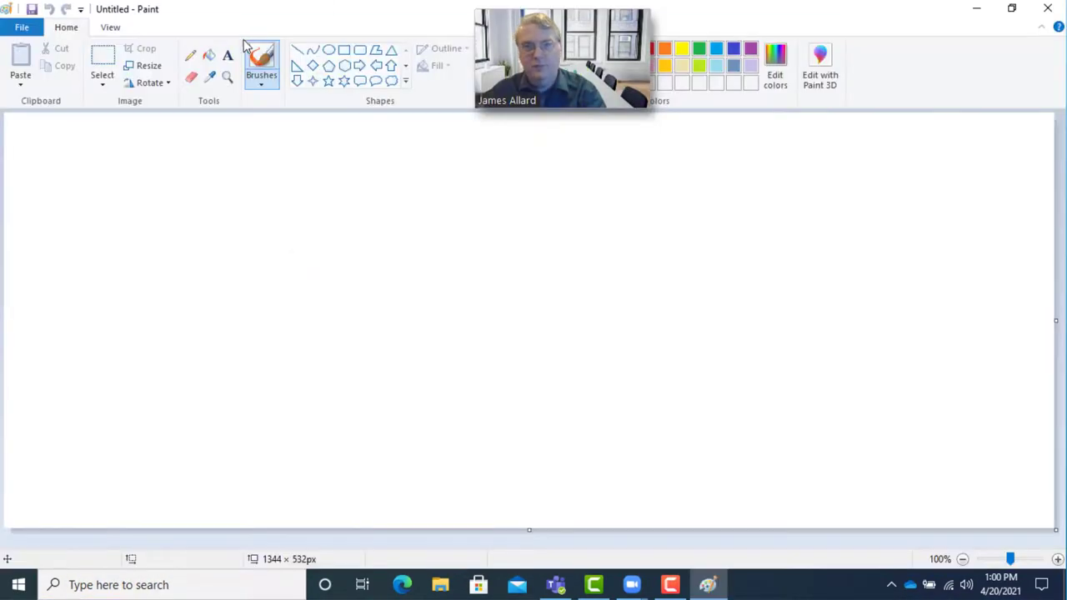
pyautogui.click(700, 47)
pyautogui.click(208, 55)
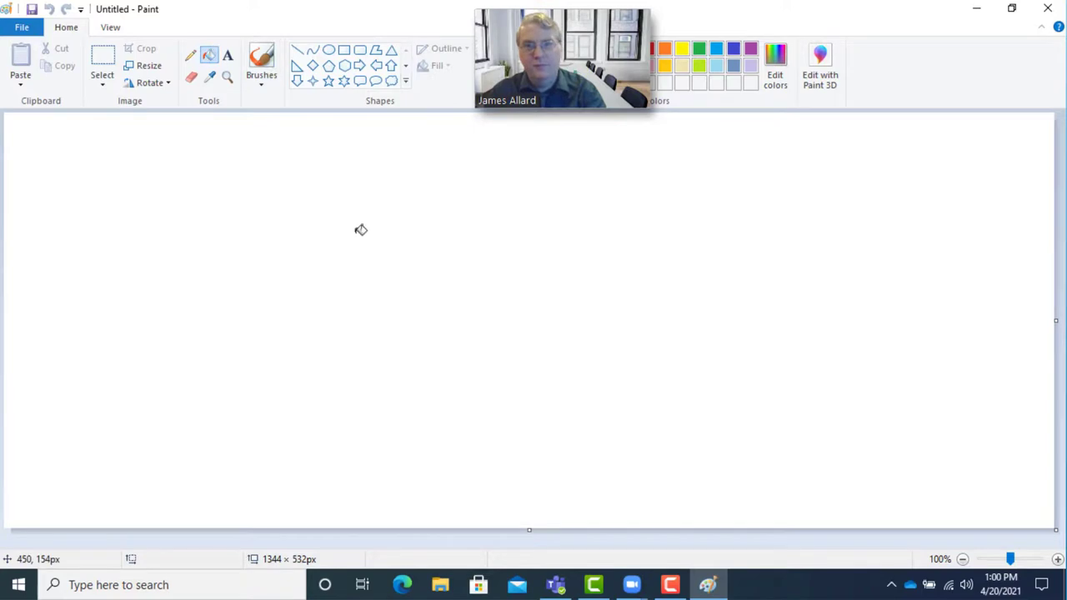
pyautogui.click(359, 229)
# Step: Save the green canvas as a PNG picture named Green Screen in the Pictures folder and close Paint
pyautogui.click(22, 27)
pyautogui.moveTo(88, 161)
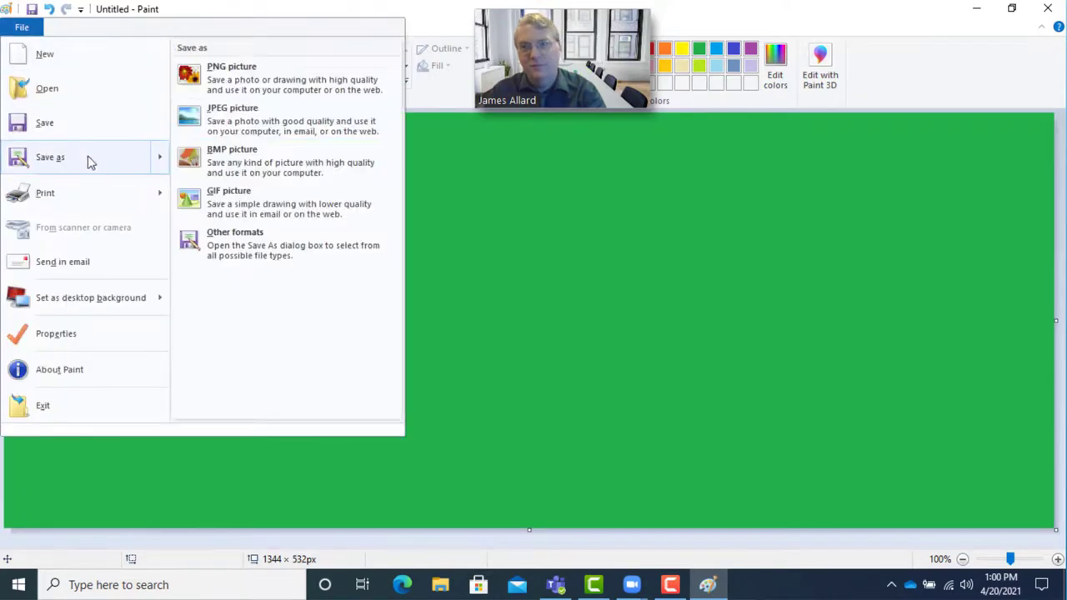
pyautogui.click(259, 89)
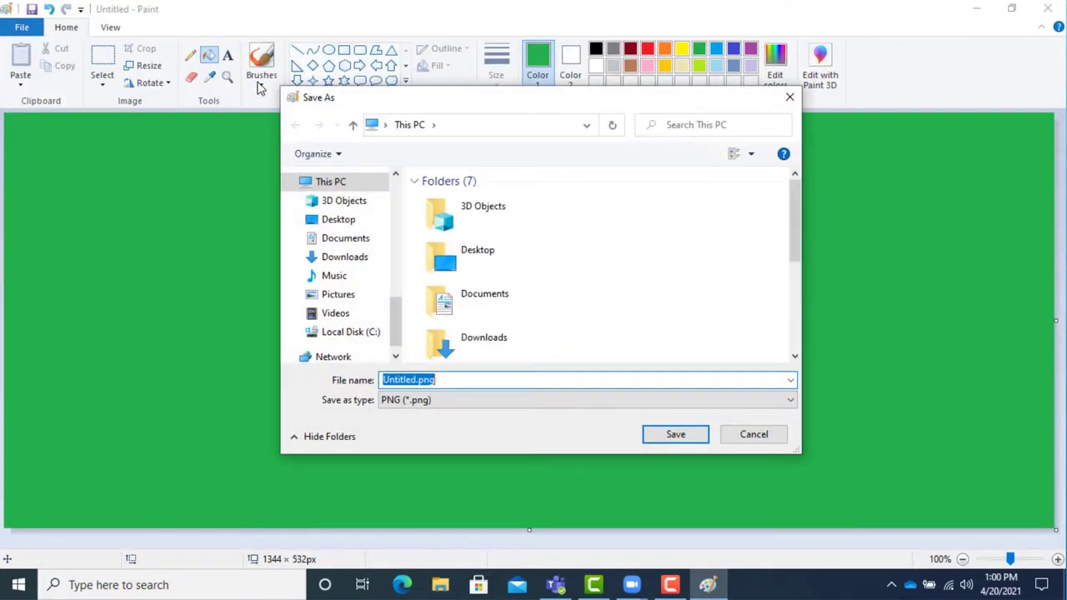
pyautogui.click(338, 294)
pyautogui.click(463, 385)
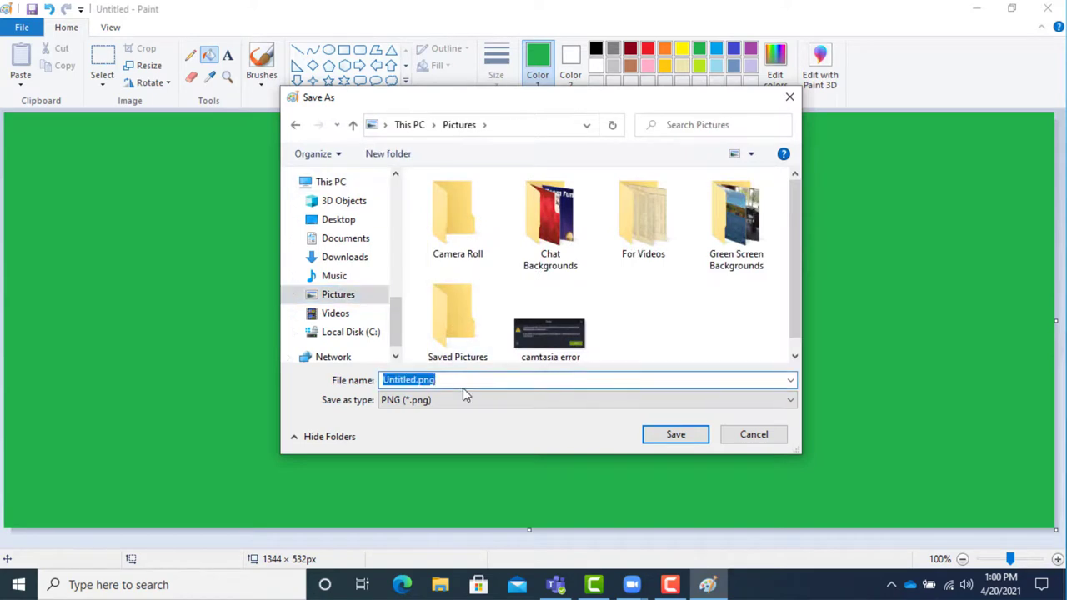
pyautogui.write('Green Screen')
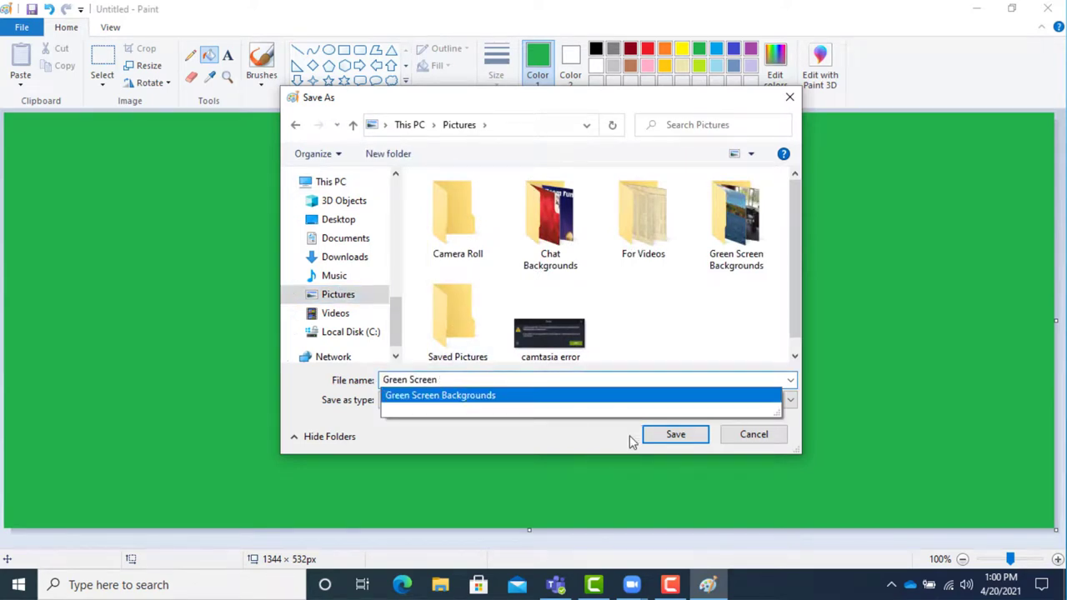
pyautogui.click(672, 435)
pyautogui.click(1062, 7)
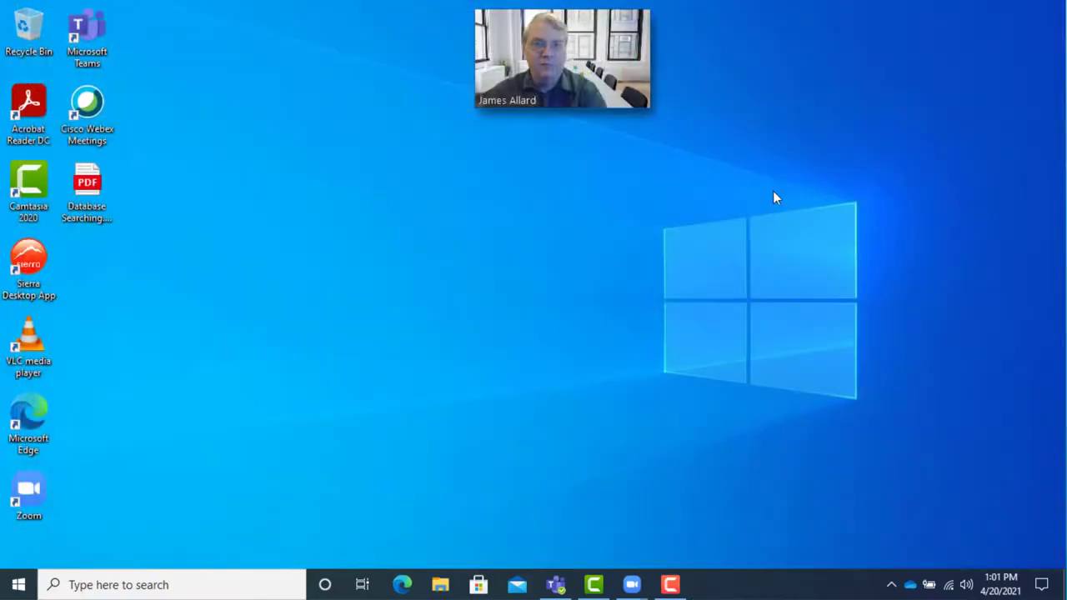
# Step: Switch to the Zoom meeting, open the virtual background settings and select the existing plain green background
pyautogui.doubleClick(631, 95)
pyautogui.click(138, 542)
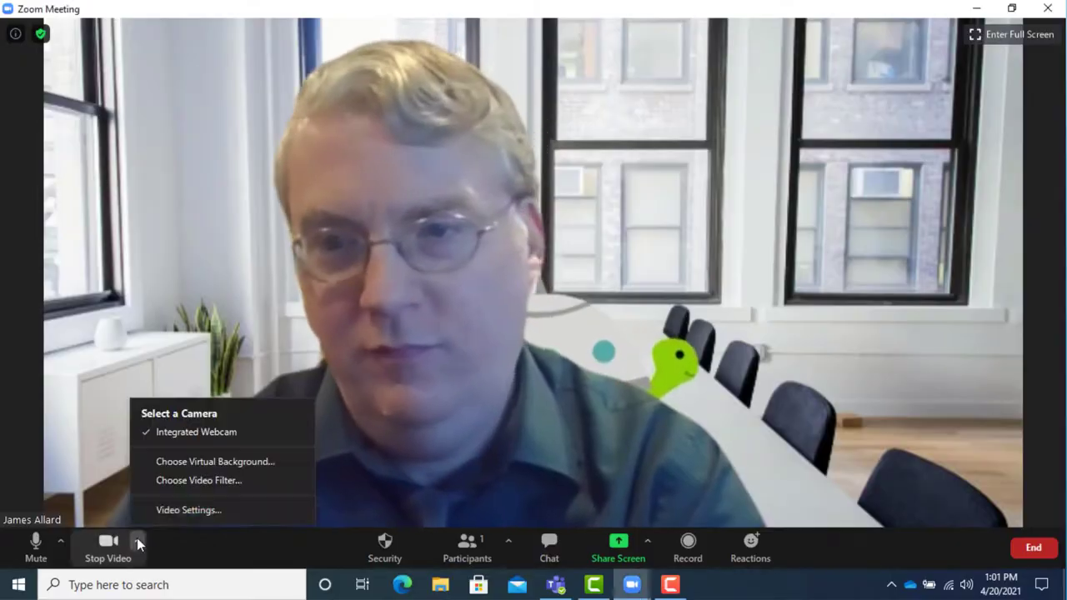
pyautogui.click(199, 461)
pyautogui.click(762, 367)
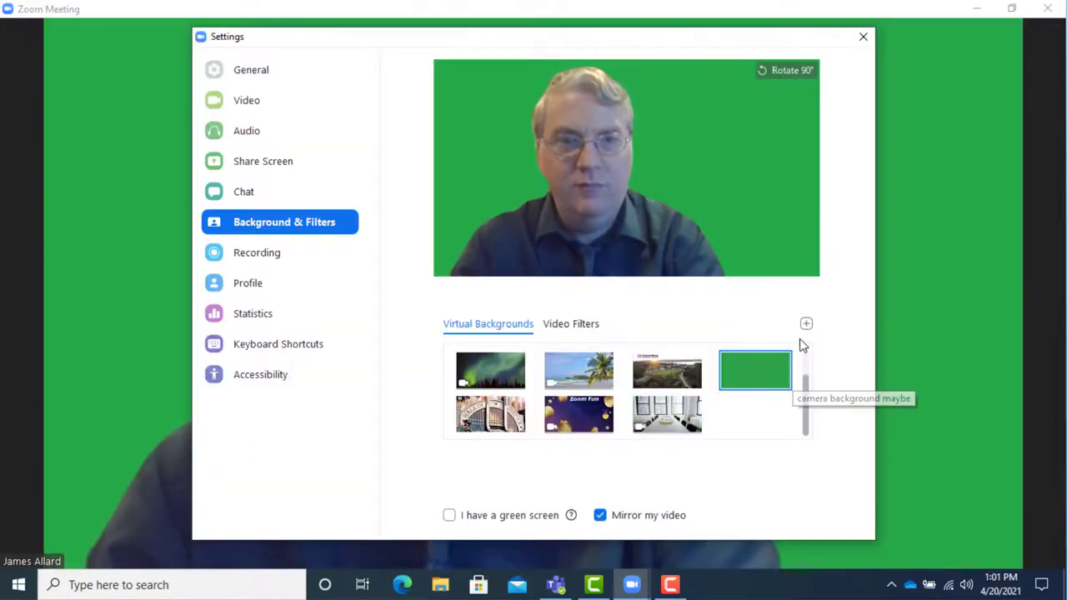
# Step: Add the Green Screen image from the Pictures folder as a virtual background and apply it to the meeting video
pyautogui.click(805, 324)
pyautogui.click(844, 351)
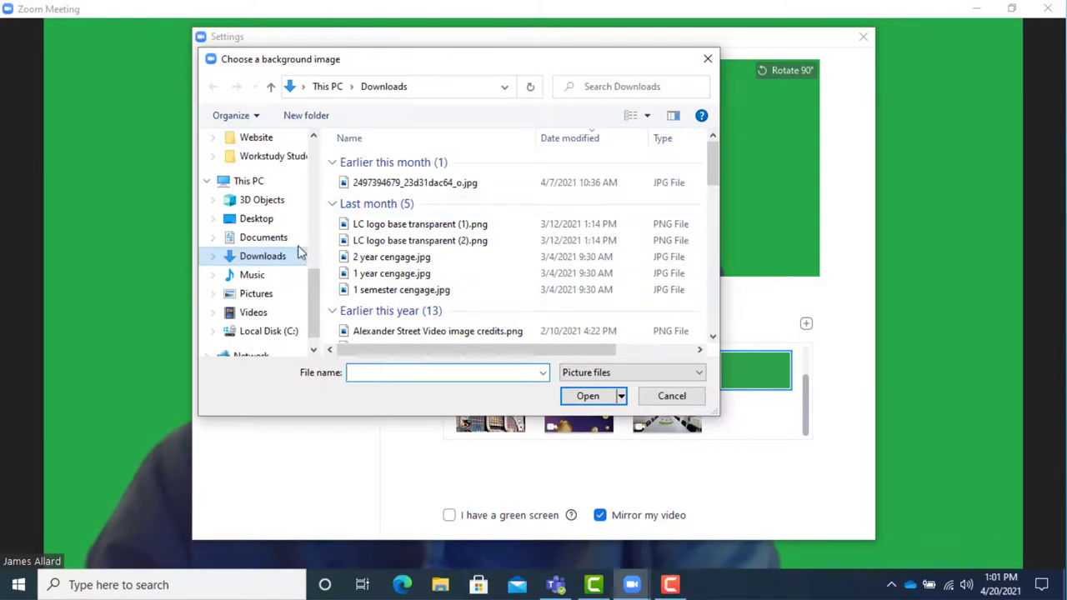
pyautogui.click(257, 293)
pyautogui.click(572, 280)
pyautogui.click(588, 396)
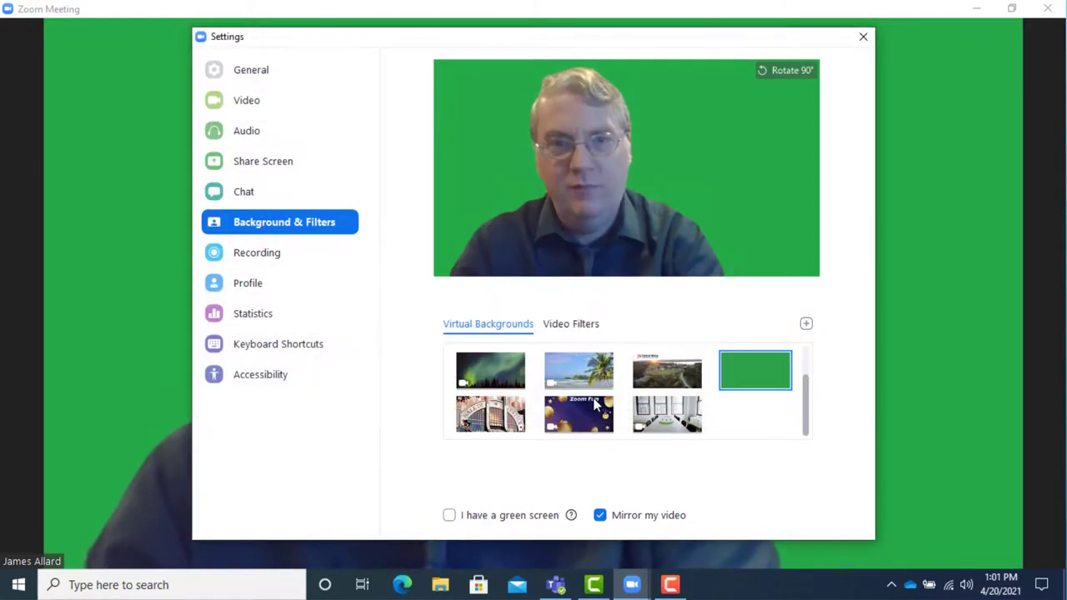
pyautogui.click(753, 401)
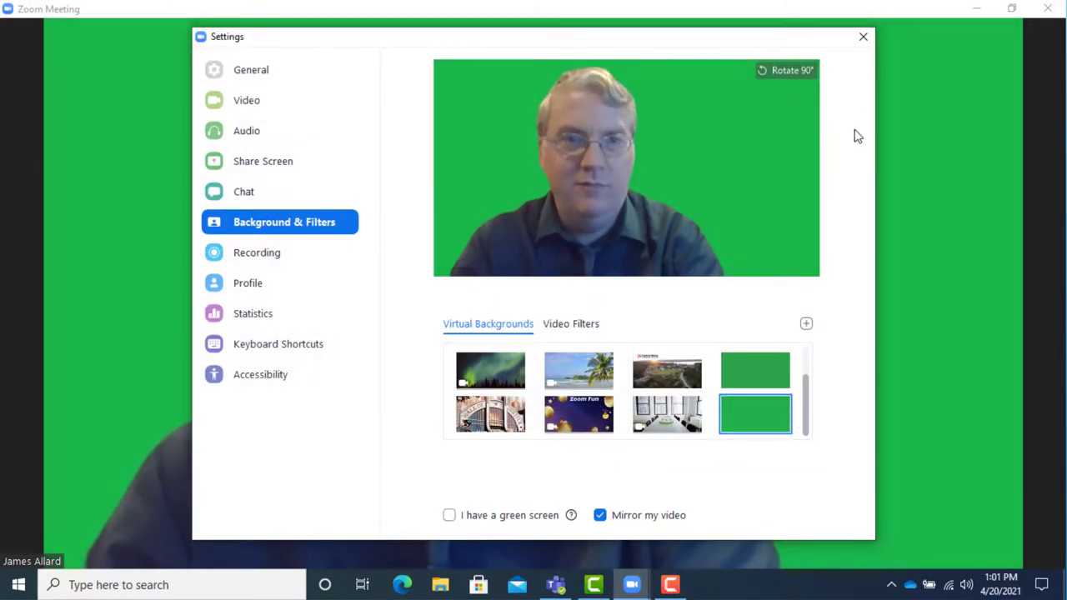
pyautogui.click(863, 36)
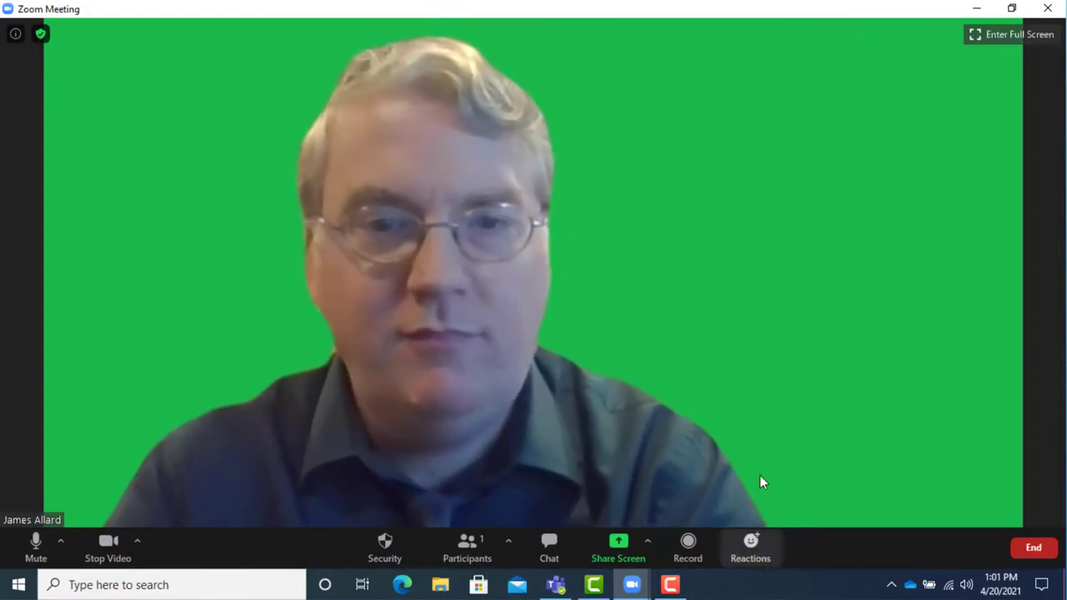